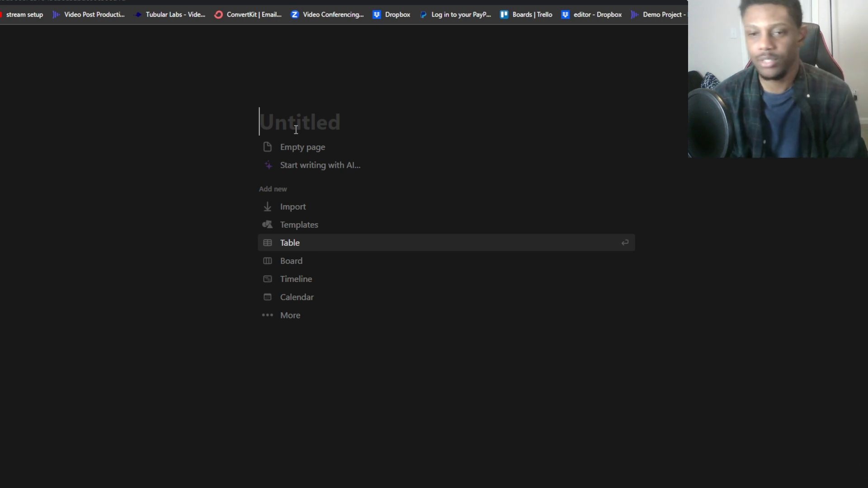
Title the new page "Course Schedule OS" and start it as an empty page
type("Cour")
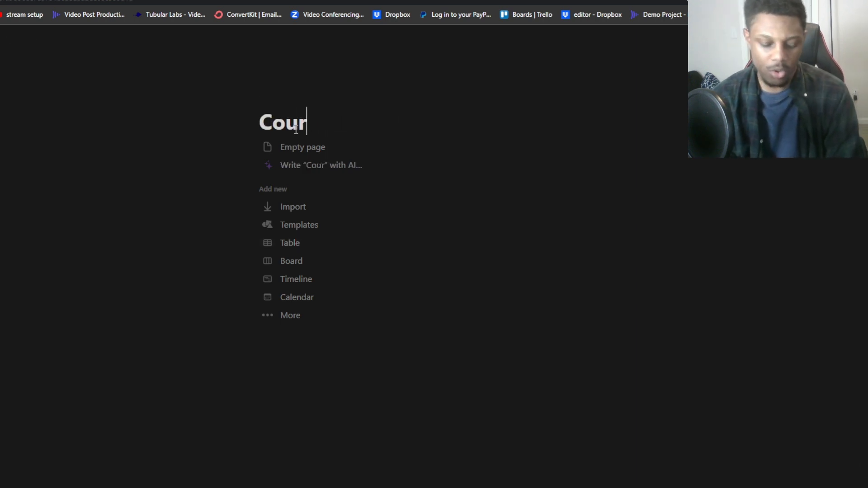
type("se Sch")
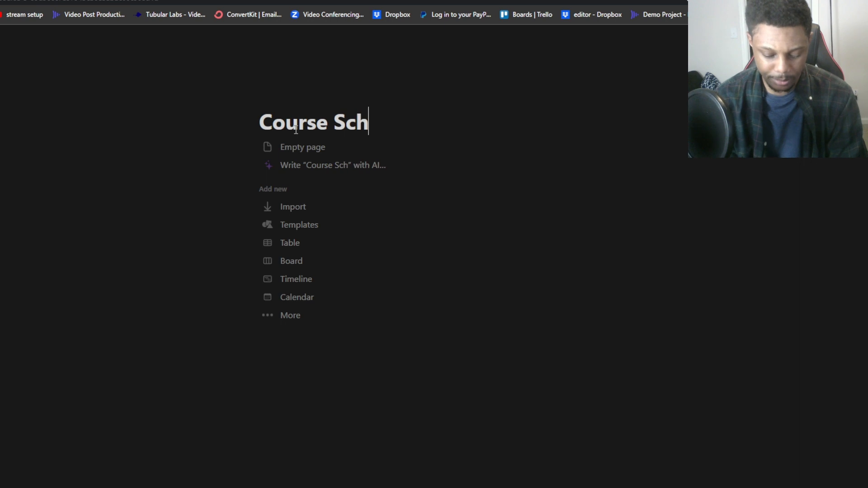
type("edule OS")
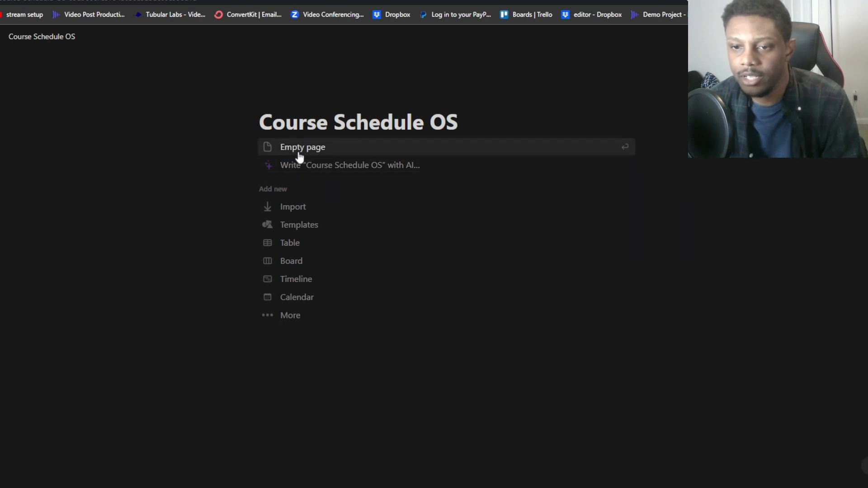
left_click(299, 151)
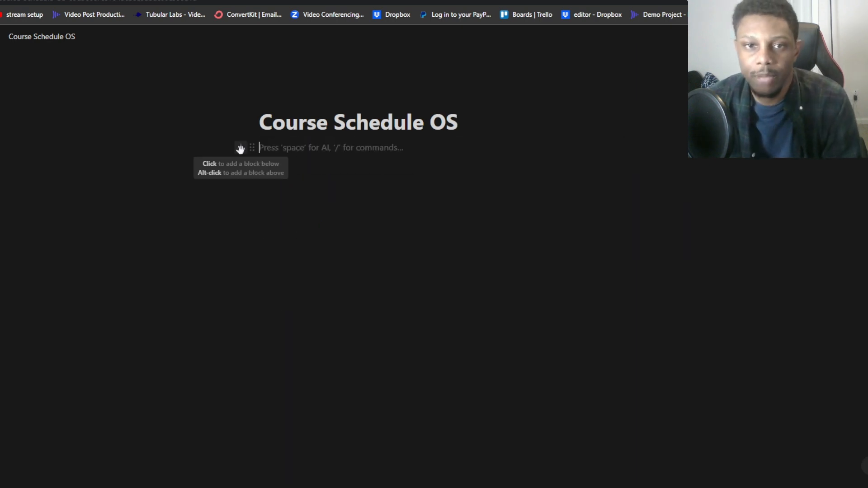
left_click(240, 148)
left_click(292, 151)
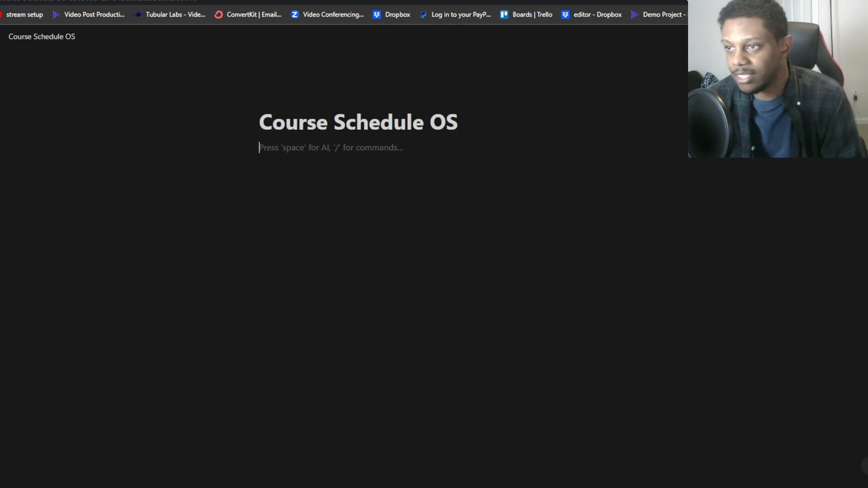
Copy the link of the widget named Weather from the My Widgets page and return to the Notion page
key("ctrl+t")
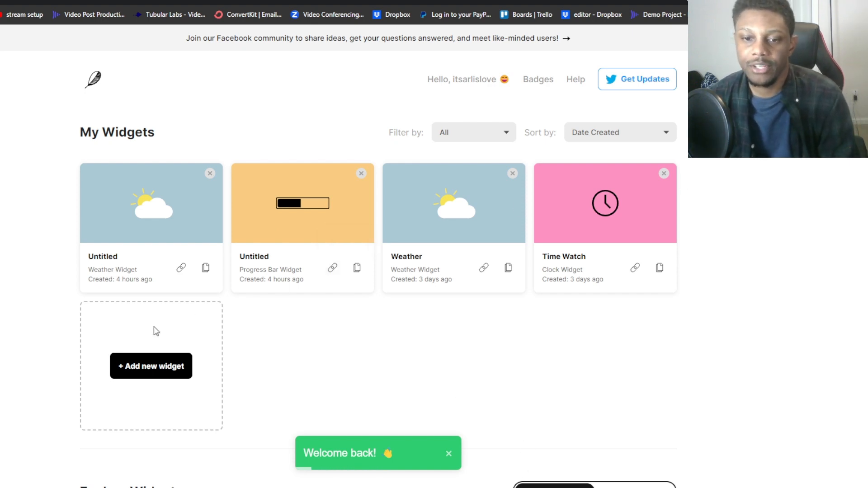
left_click(483, 269)
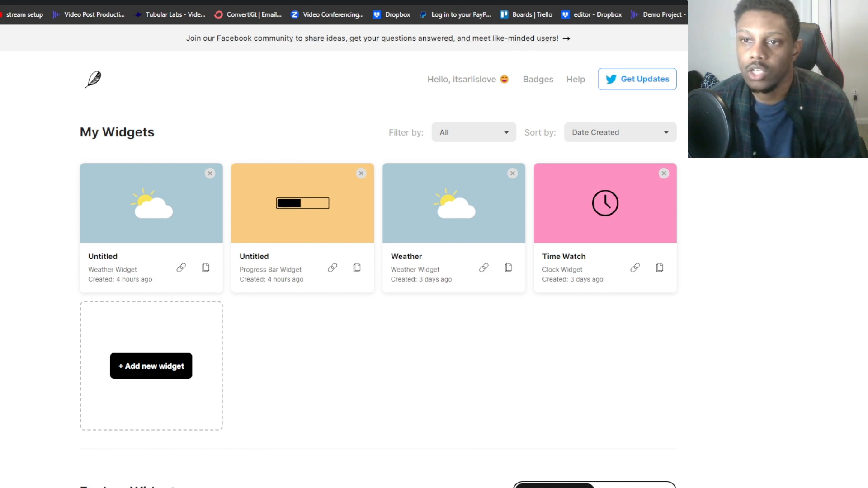
key("ctrl+Tab")
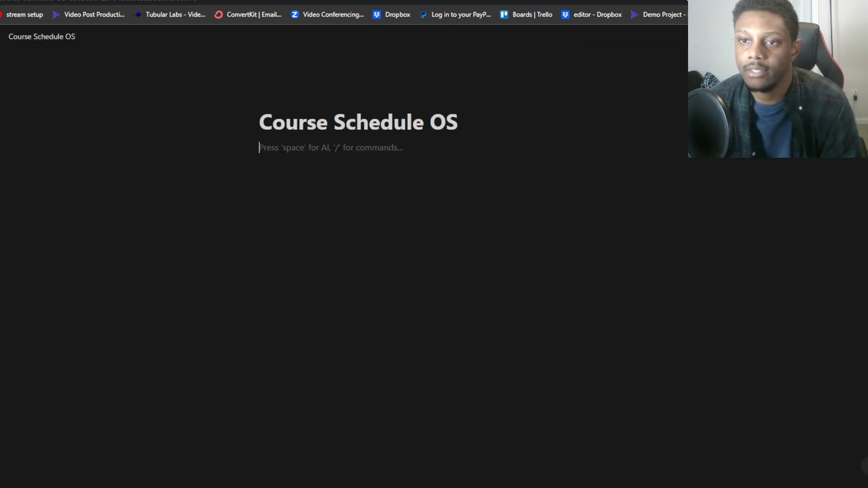
Embed the copied weather widget below the page title and widen it to almost the full page width
left_click(279, 153)
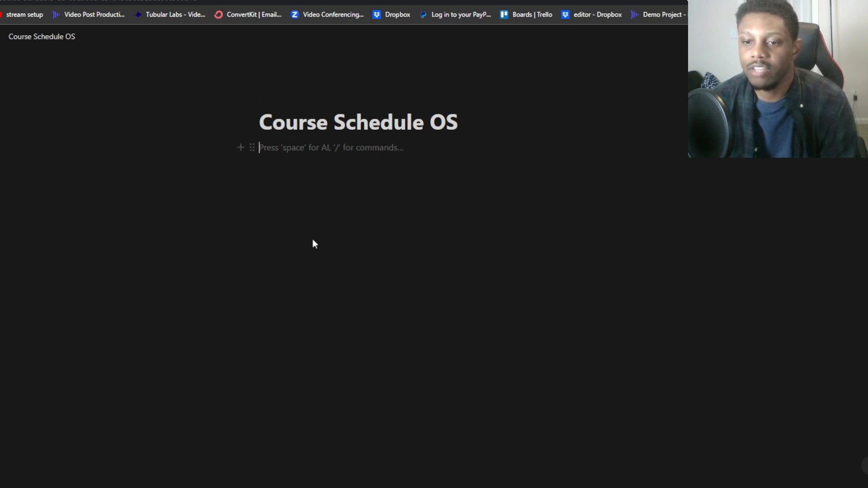
key("ctrl+v")
left_click(538, 195)
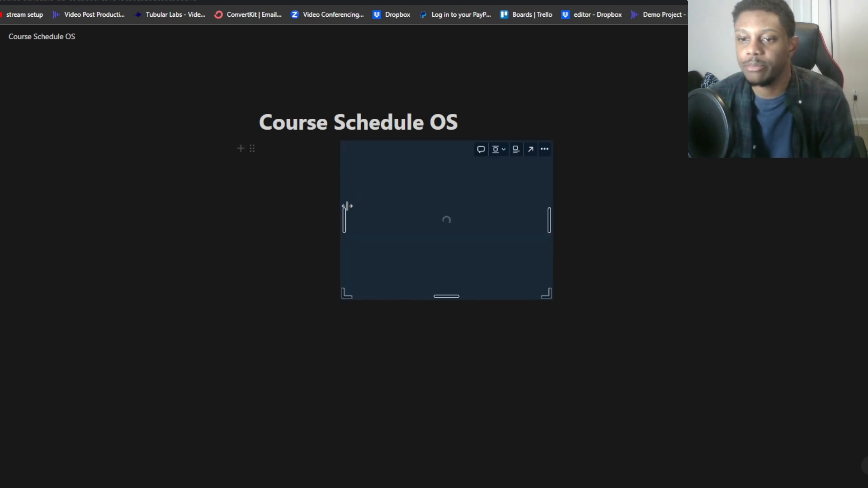
left_click_drag(341, 218, 104, 226)
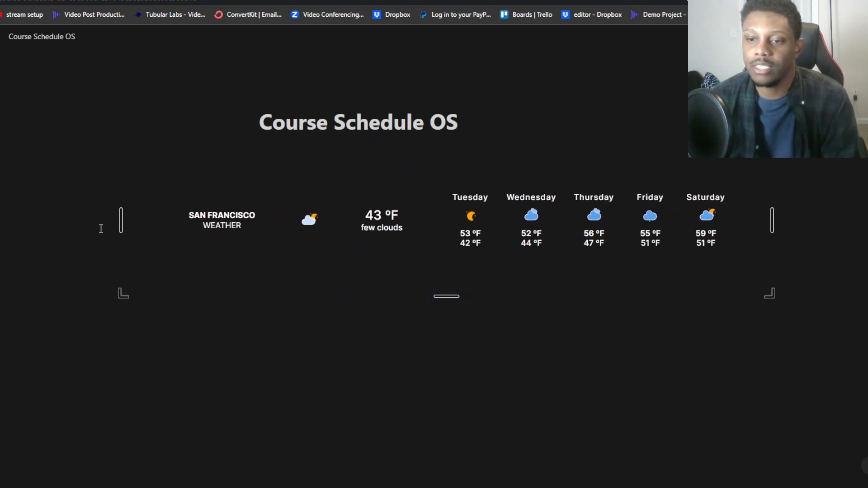
left_click(490, 392)
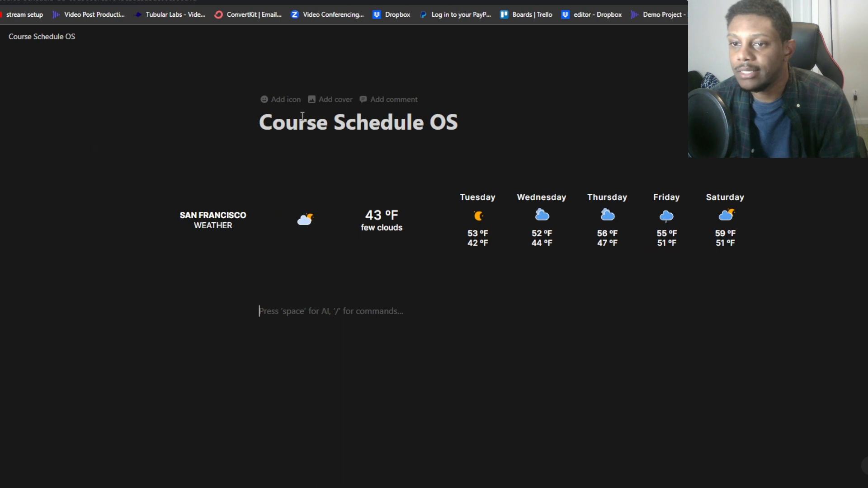
Add a page cover and change it to a plain pinkish-red image from Unsplash
left_click(332, 98)
left_click(580, 178)
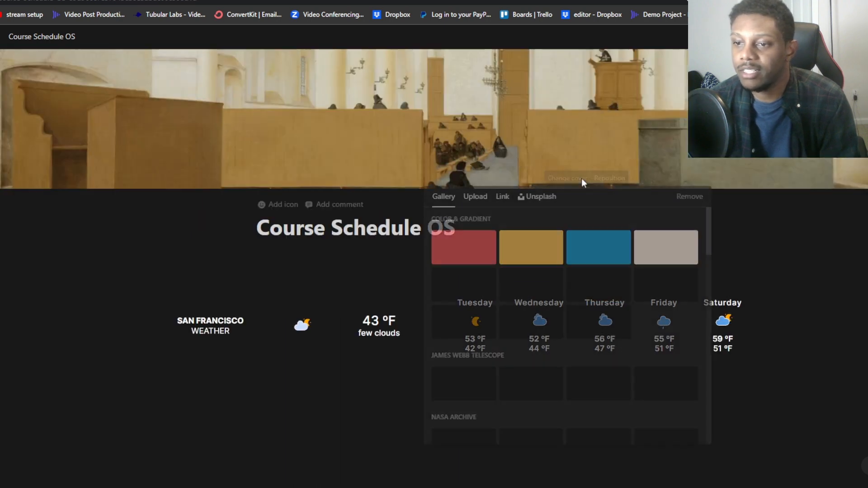
left_click(525, 197)
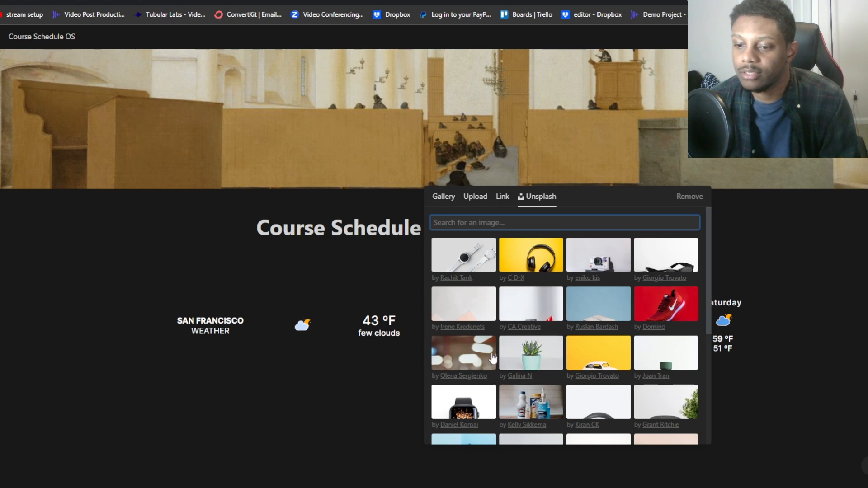
left_click(477, 362)
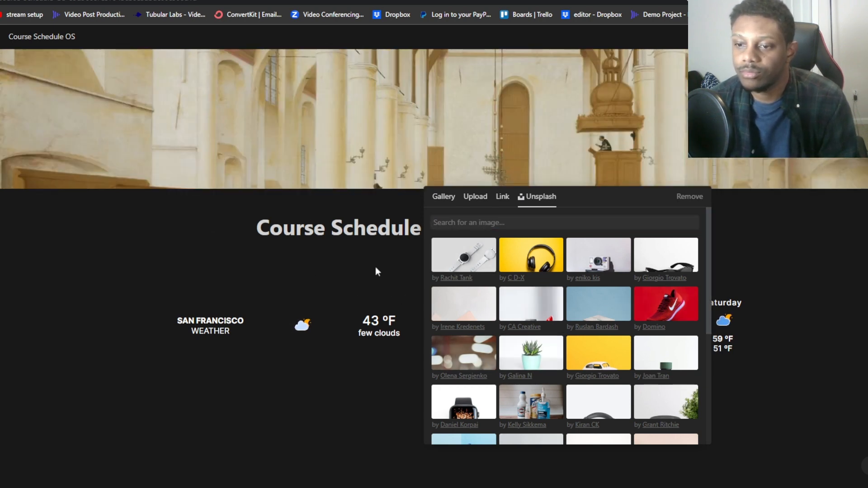
scroll(529, 378, "down", 5)
left_click(510, 340)
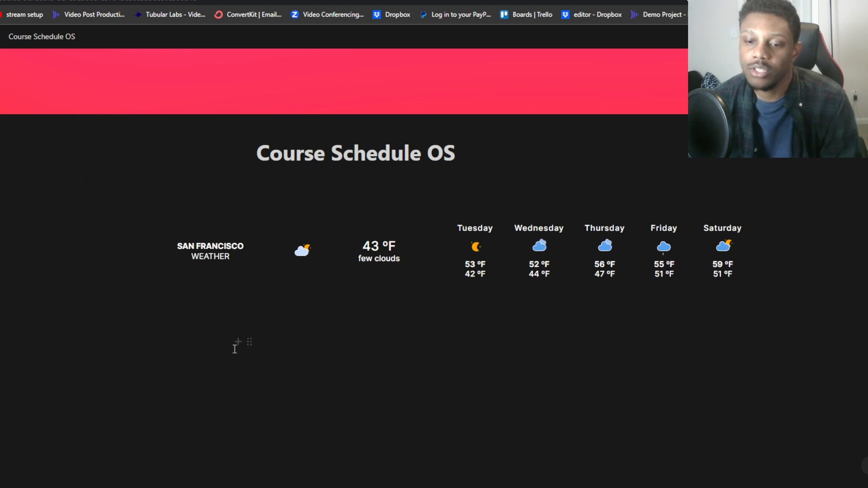
Examine the block types that can be inserted below the weather widget, including database views, advanced blocks and embeds
left_click(237, 341)
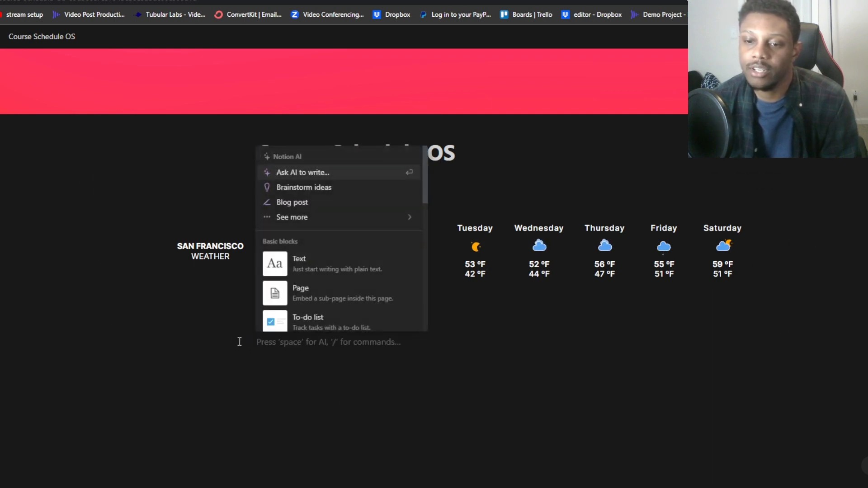
mouse_move(341, 221)
scroll(354, 280, "down", 7)
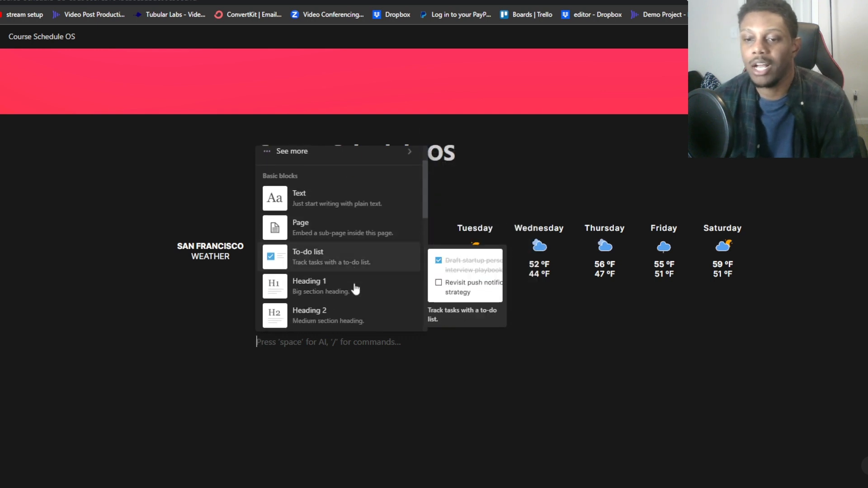
scroll(357, 230, "down", 6)
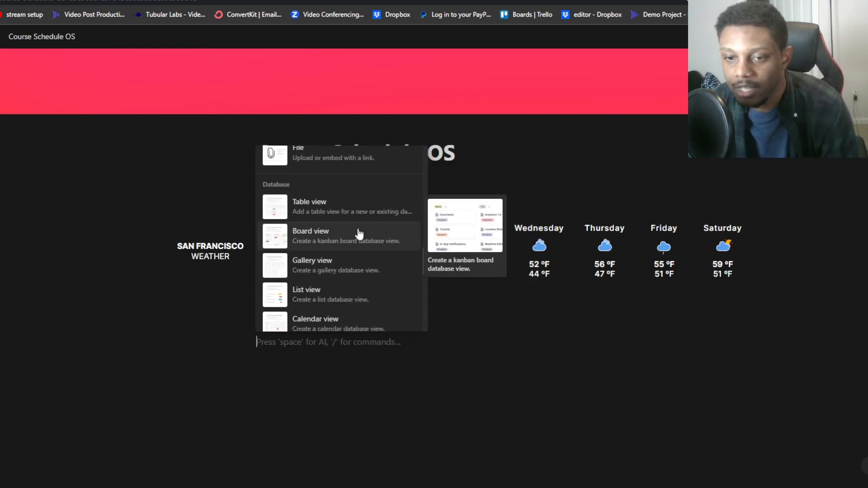
scroll(358, 232, "up", 4)
scroll(355, 240, "down", 1)
scroll(353, 244, "down", 5)
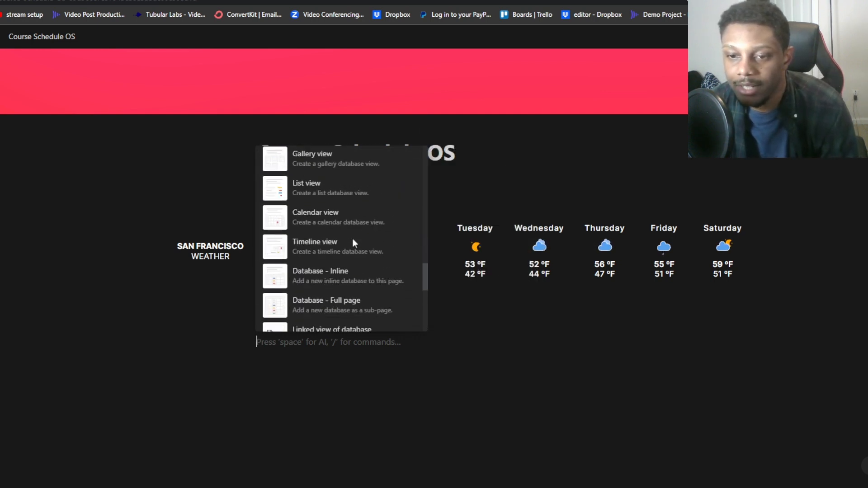
scroll(353, 244, "up", 3)
scroll(317, 231, "down", 8)
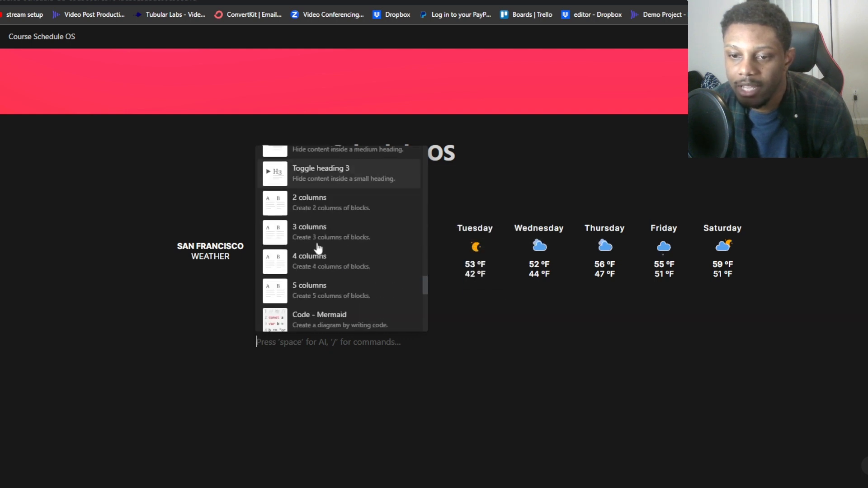
scroll(316, 249, "up", 3)
scroll(317, 248, "up", 4)
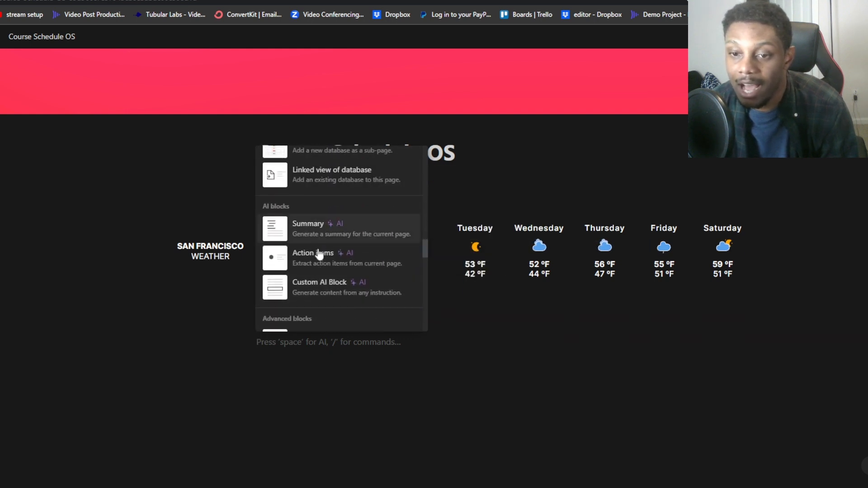
scroll(317, 249, "down", 3)
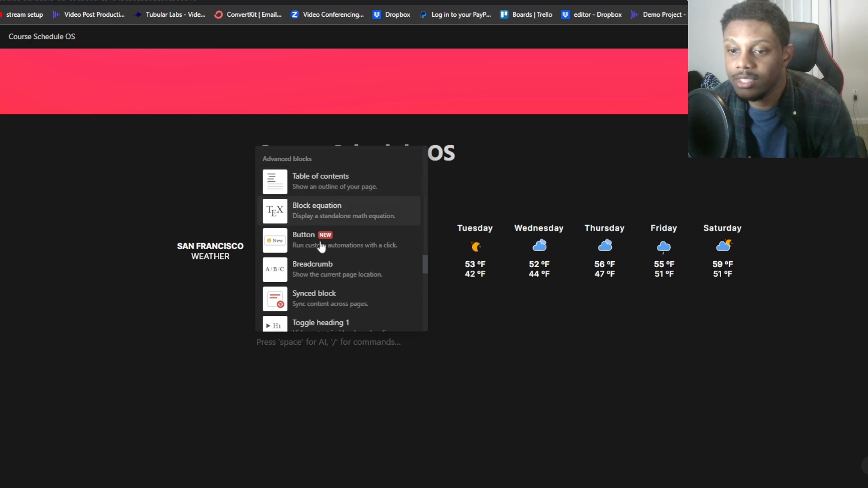
scroll(325, 318, "down", 10)
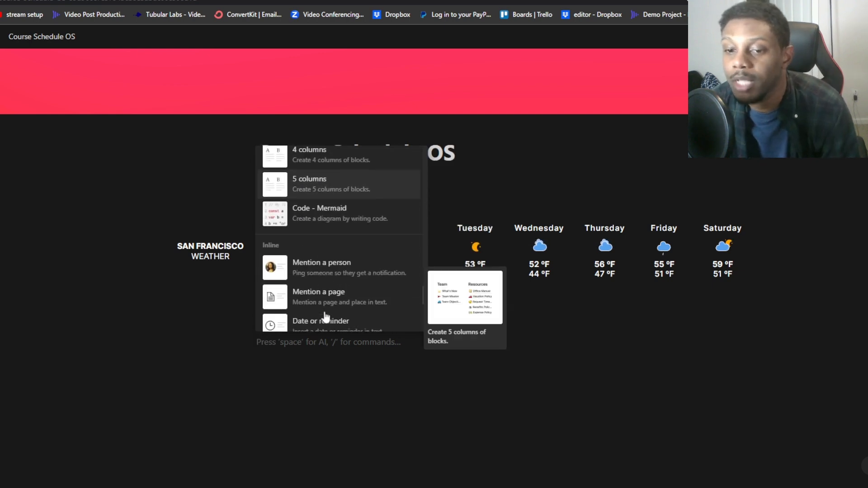
scroll(300, 289, "down", 10)
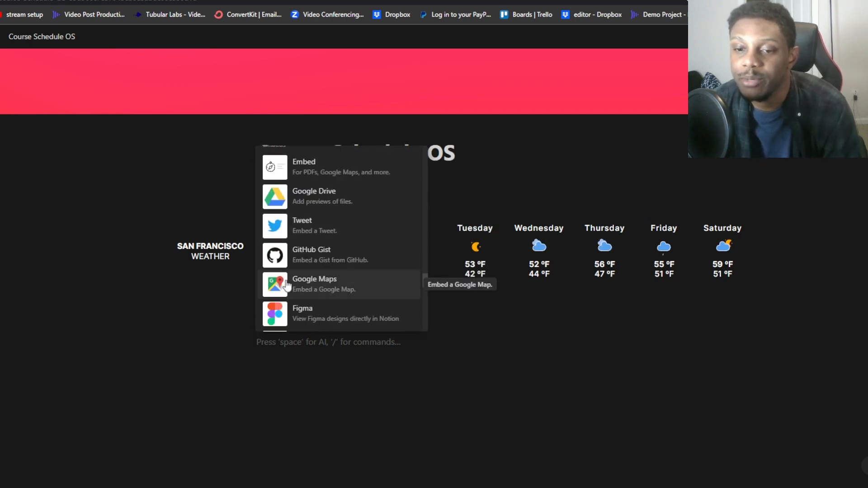
scroll(301, 292, "down", 5)
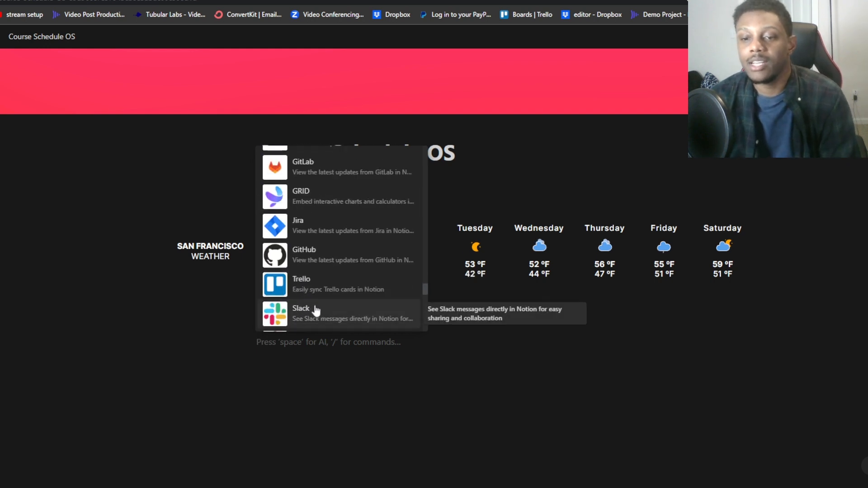
Insert an inline database below the weather widget
scroll(316, 307, "up", 10)
scroll(322, 306, "up", 10)
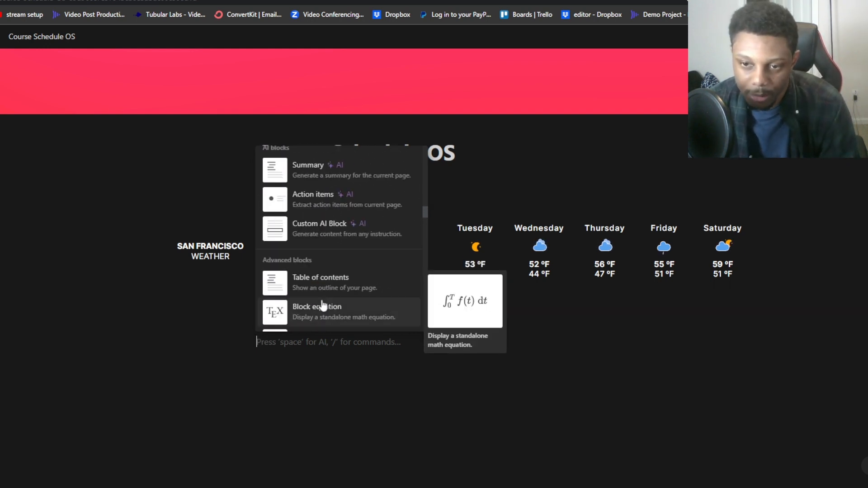
scroll(321, 297, "up", 1)
scroll(330, 275, "down", 4)
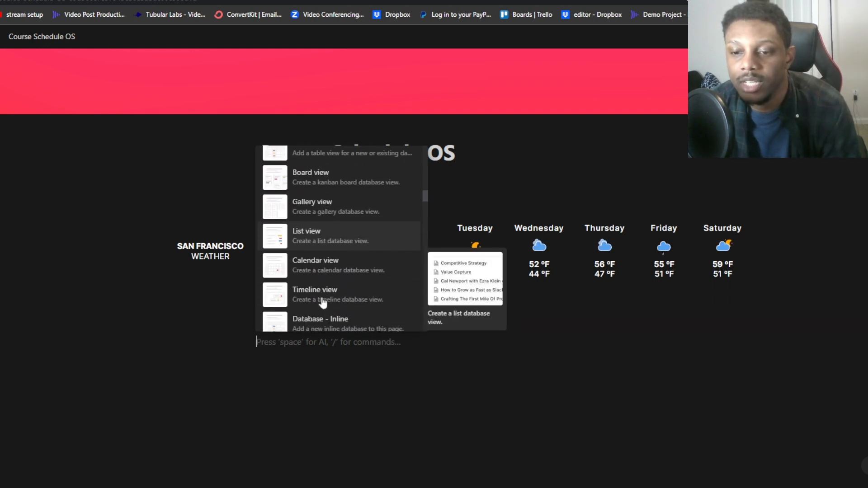
scroll(339, 244, "up", 2)
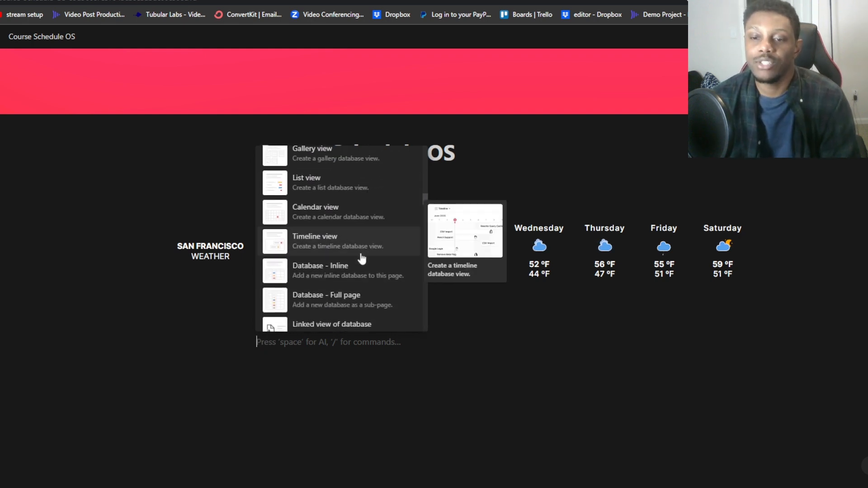
scroll(363, 262, "down", 2)
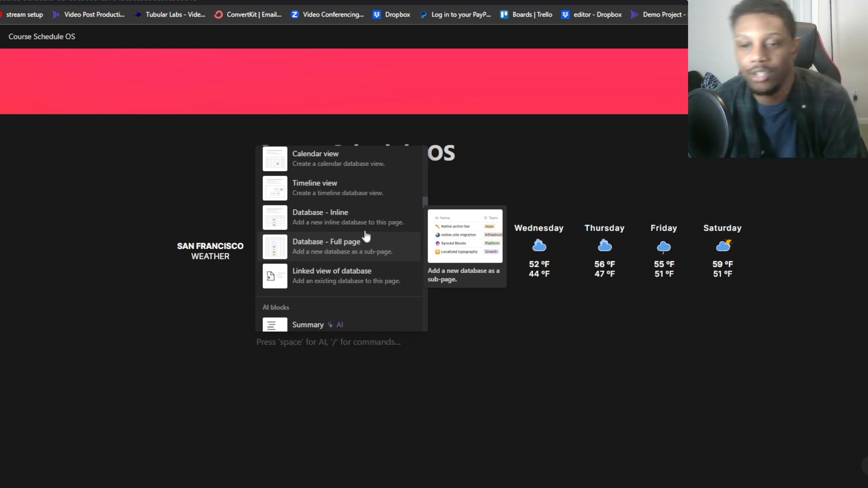
left_click(364, 228)
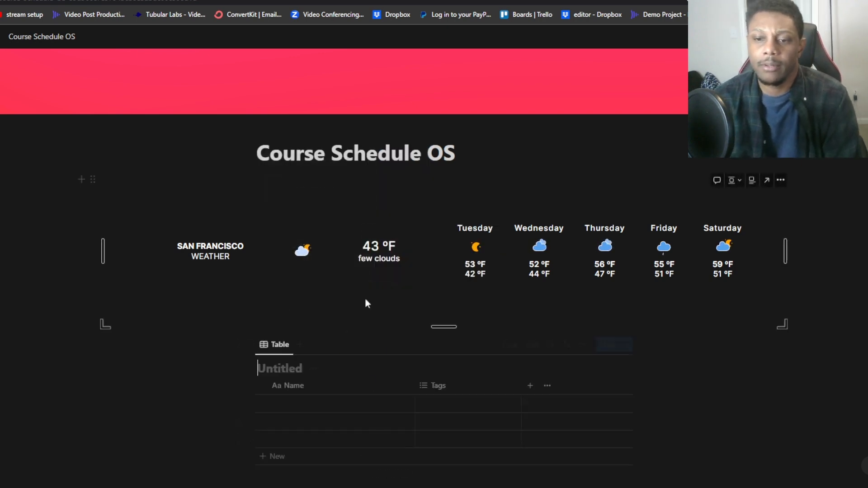
Below the database, write the note "Hey make sure to change out the identifers such as tags , dates, and more to your liking. Enjoy:)"
scroll(365, 302, "down", 2)
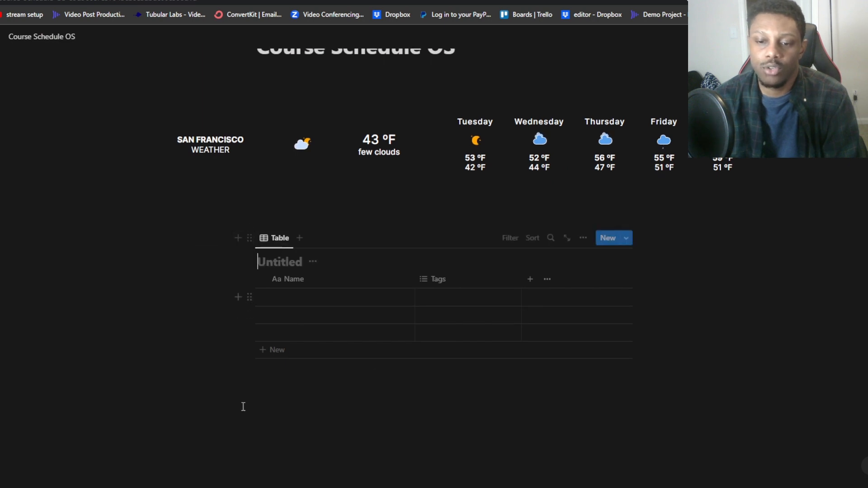
left_click(262, 398)
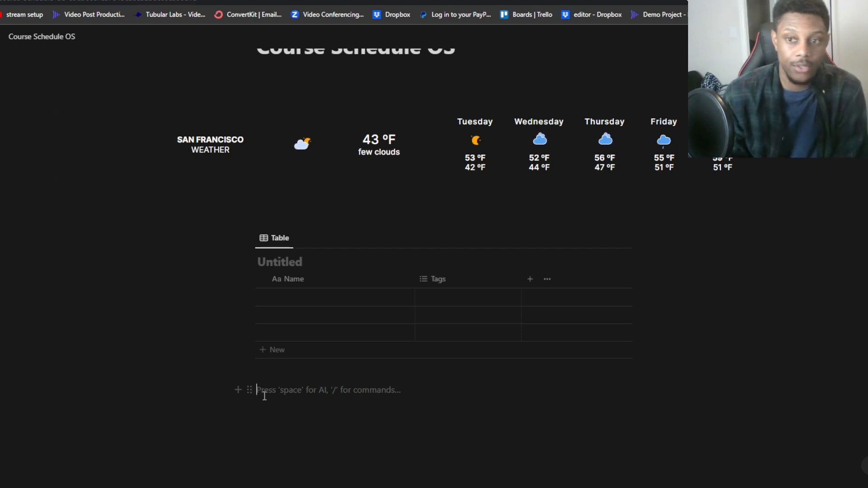
type("He")
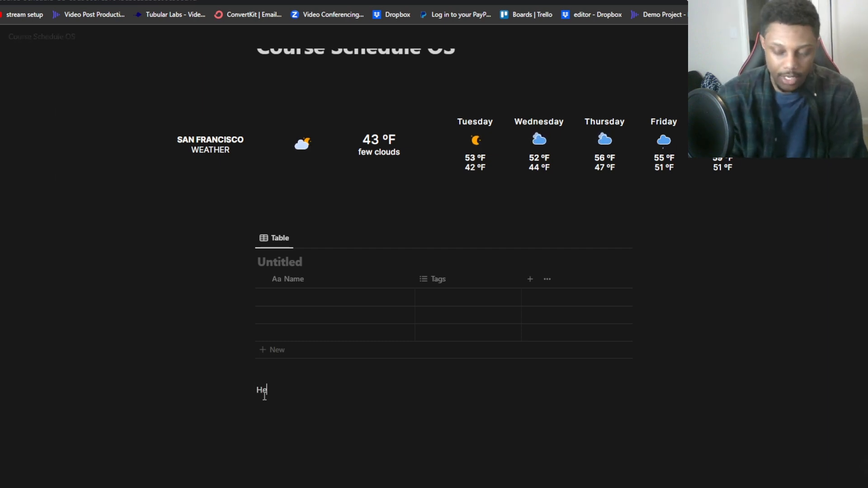
type("y ma")
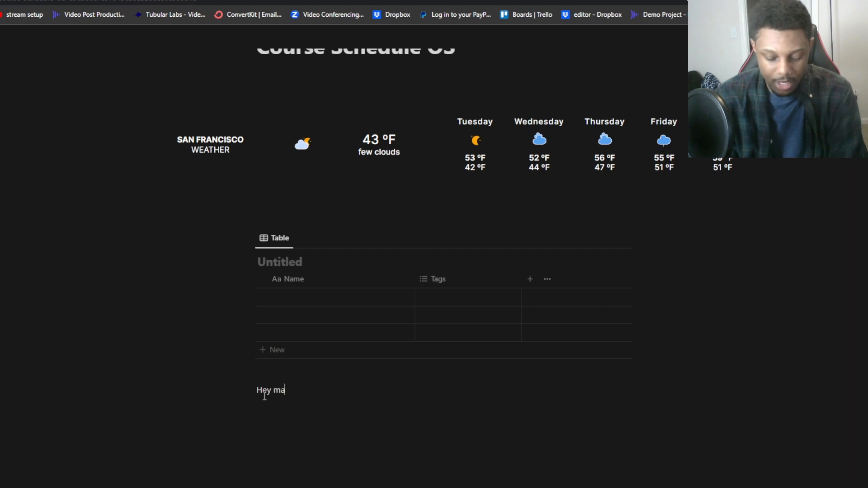
type("ke sure to change out the identifers su")
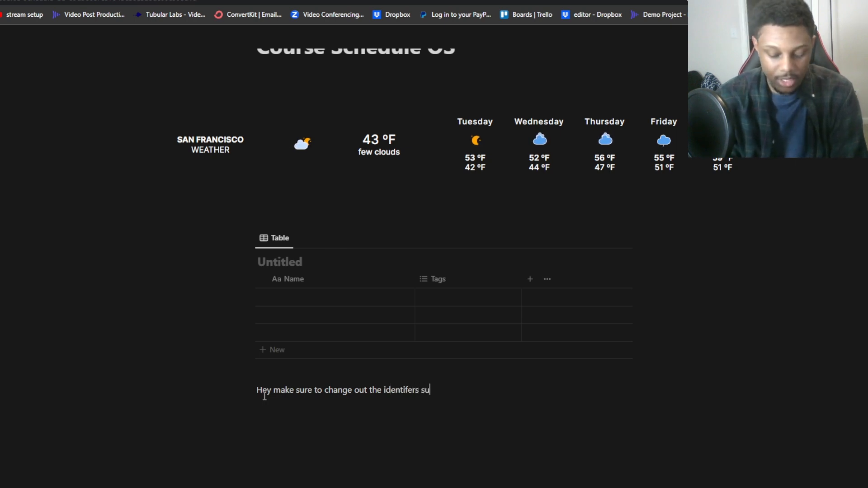
type("ch as tags , dates,")
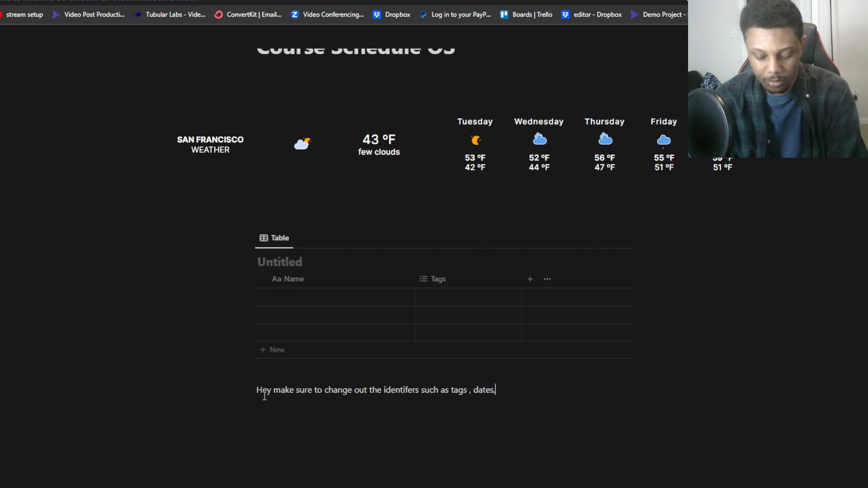
type(" and more to you")
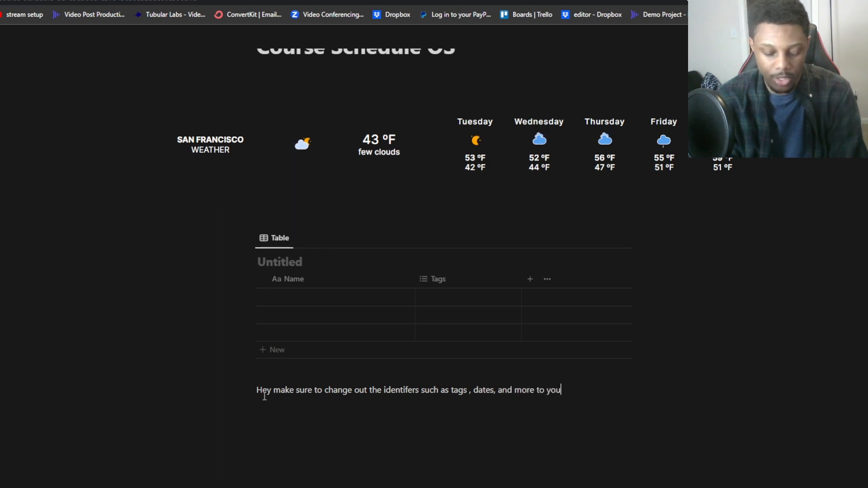
type("r liking. Enjoy")
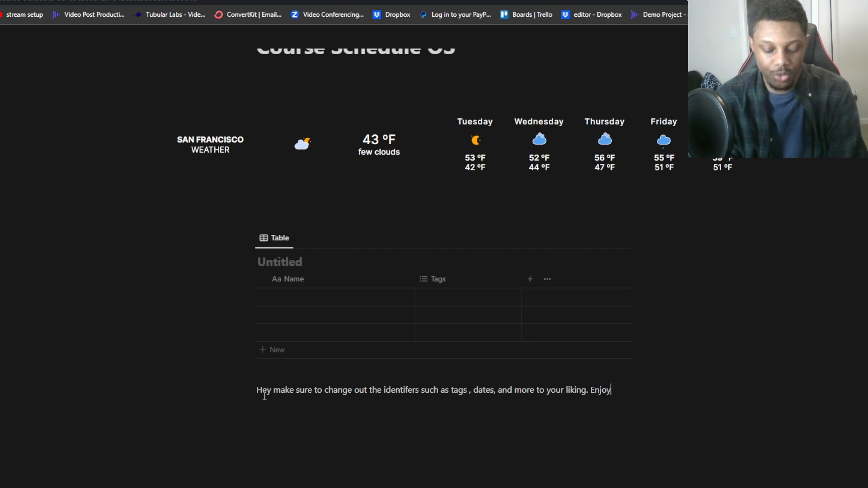
type(":)")
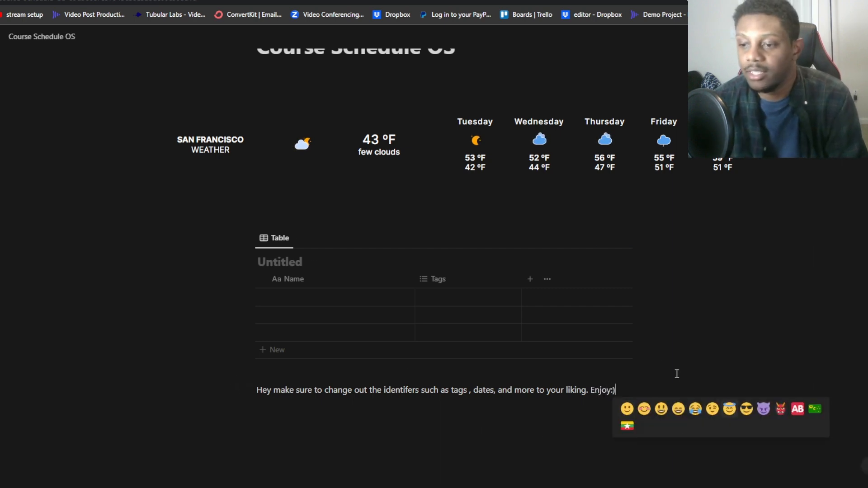
left_click(298, 390)
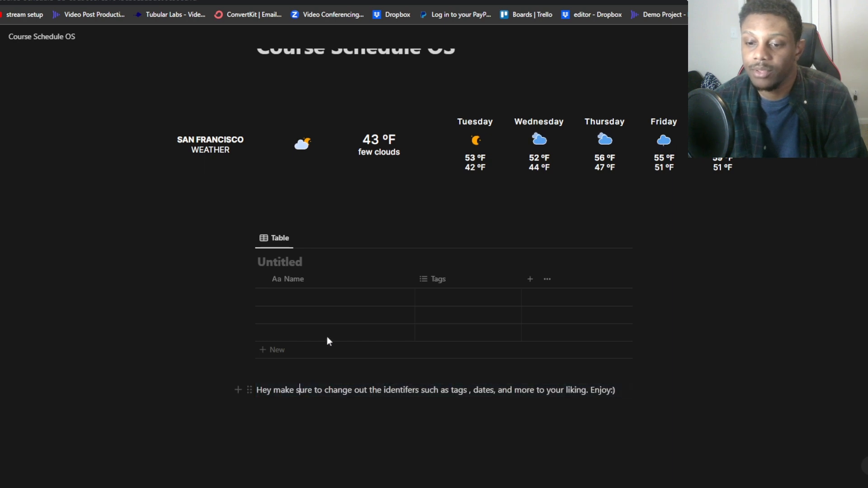
Format the note as bold italic text with an orange background and move it directly above the inline database
triple_click(282, 387)
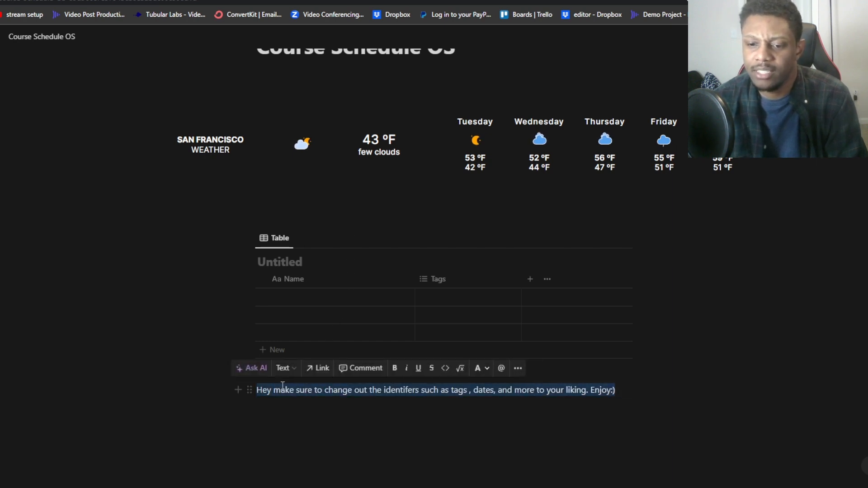
left_click(395, 369)
left_click(407, 368)
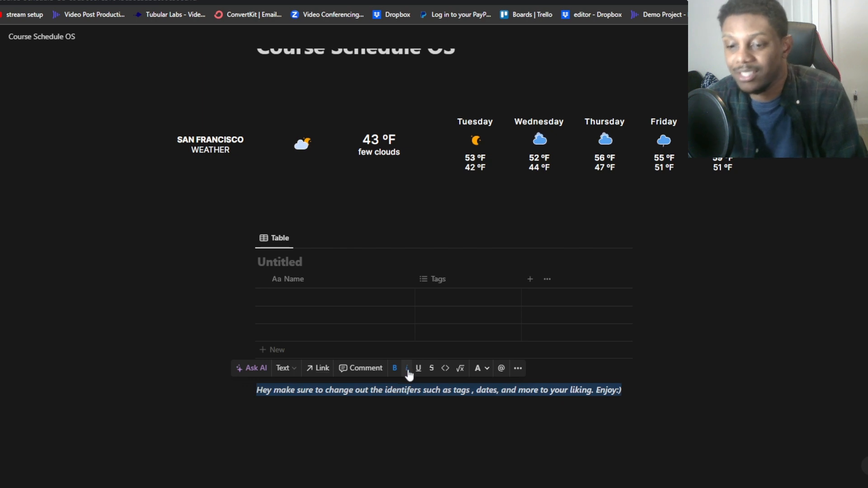
left_click(485, 368)
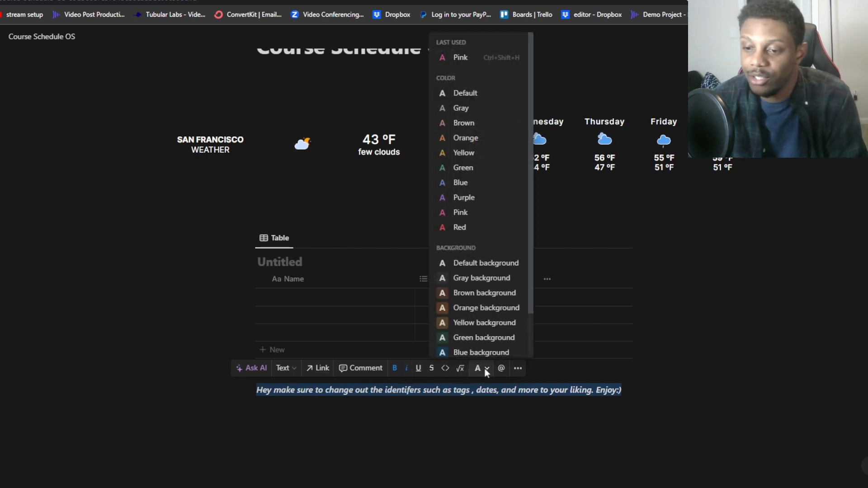
left_click(485, 308)
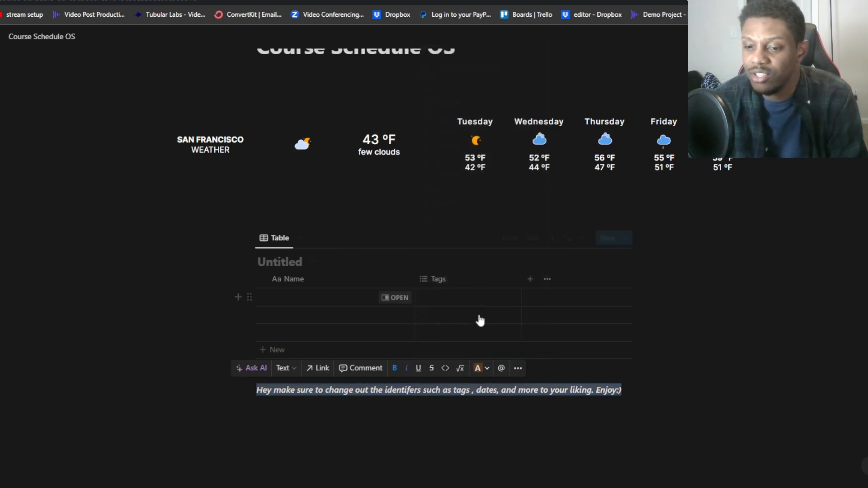
left_click(539, 431)
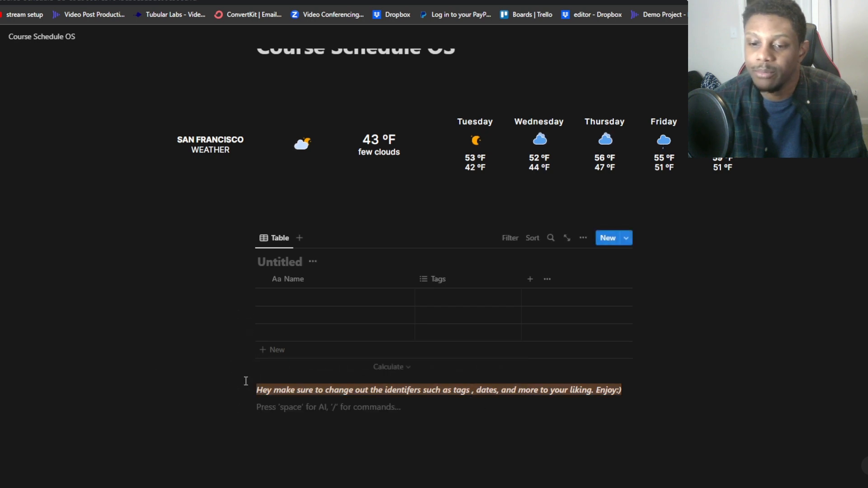
left_click_drag(247, 390, 253, 225)
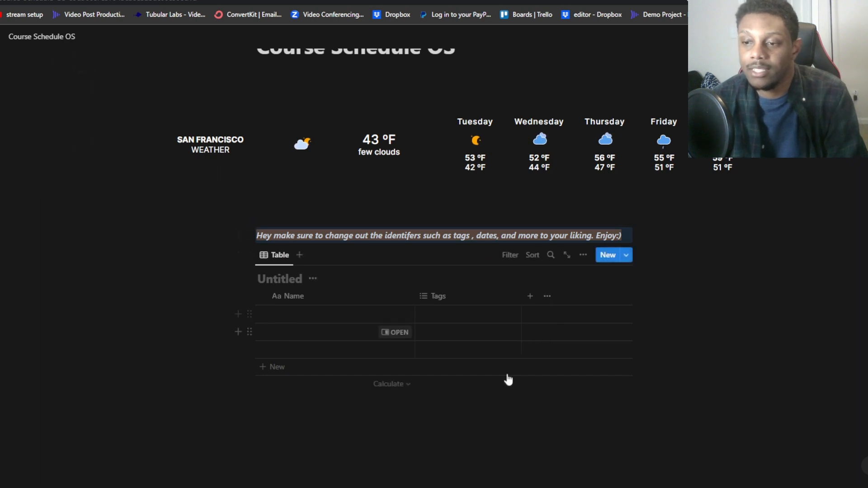
left_click(642, 231)
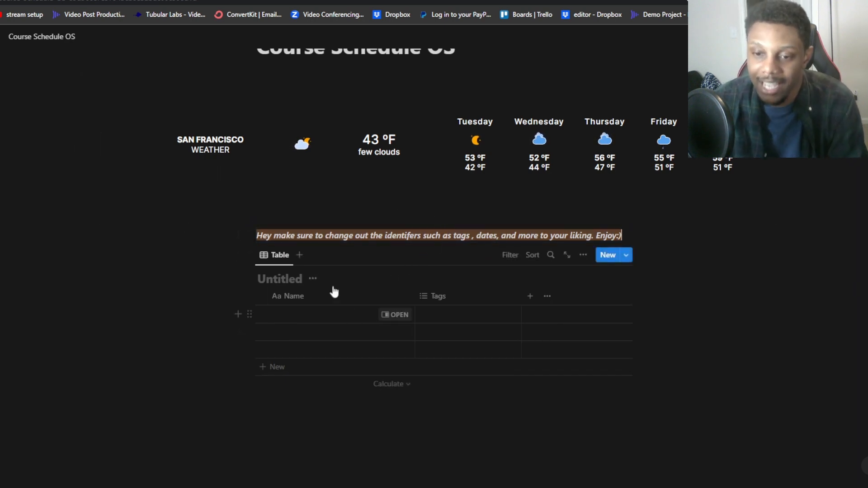
Title the untitled inline database "Courses"
left_click(287, 276)
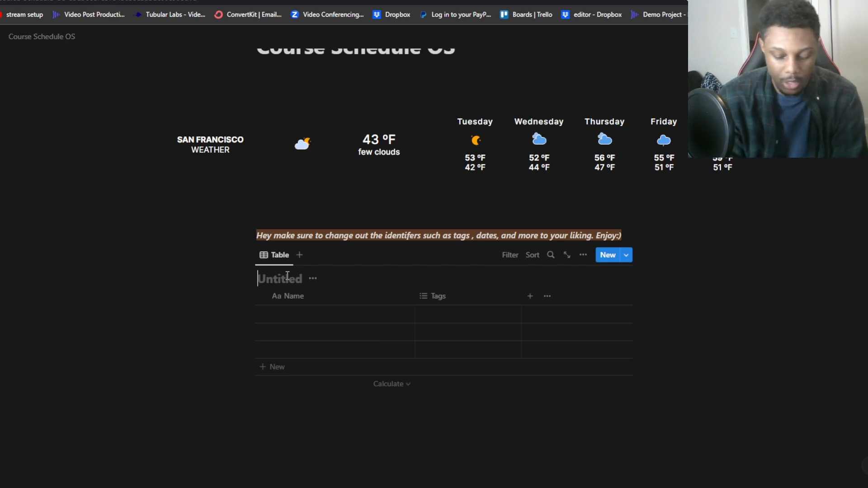
type("COurse")
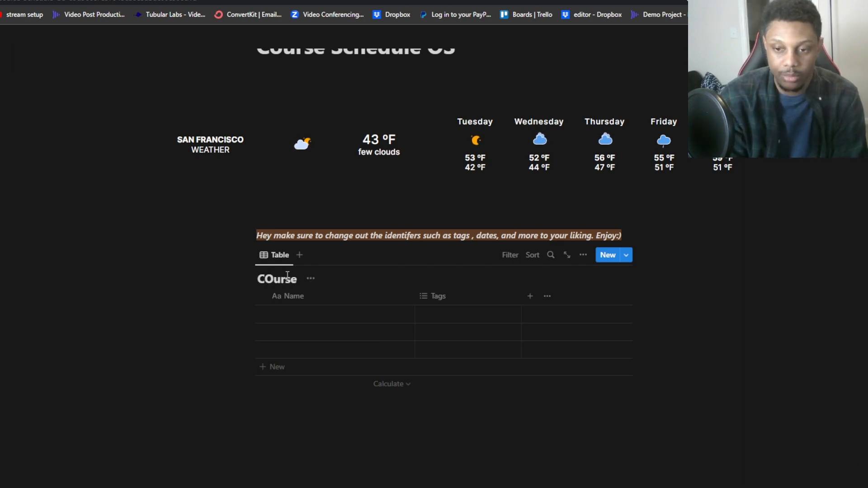
key("BackSpace")
key("BackSpace")
key("BackSpace")
key("BackSpace")
key("BackSpace")
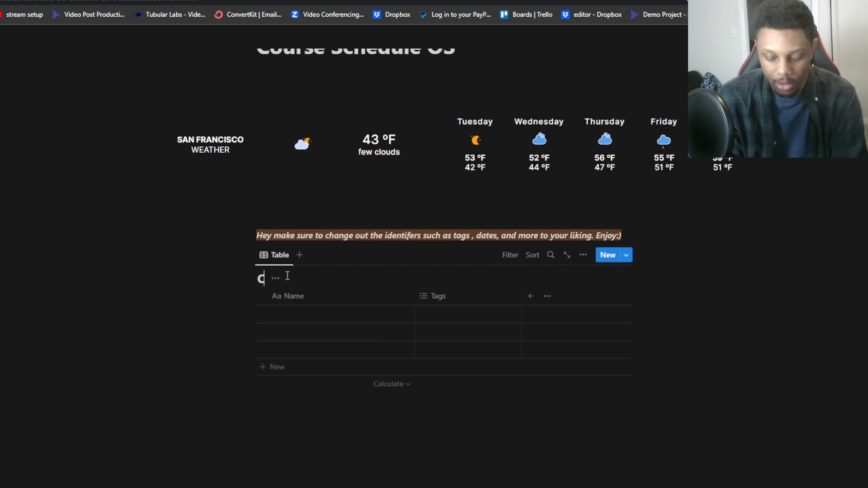
type("ourse")
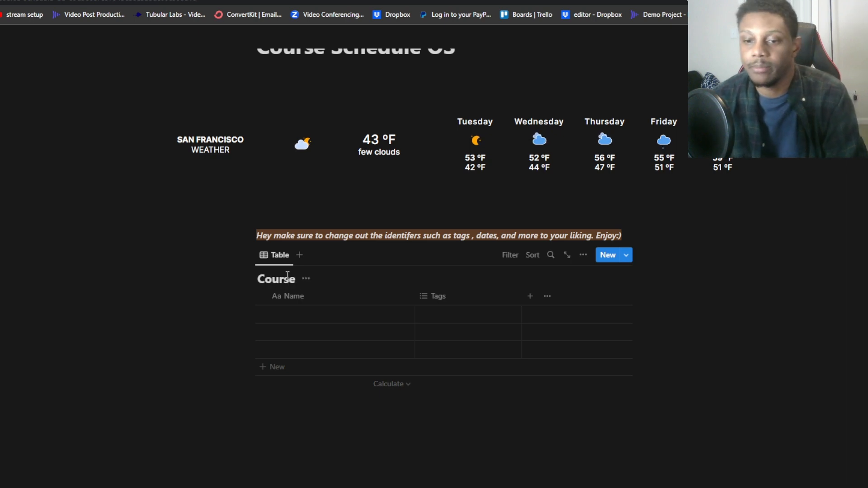
type("s")
left_click(364, 314)
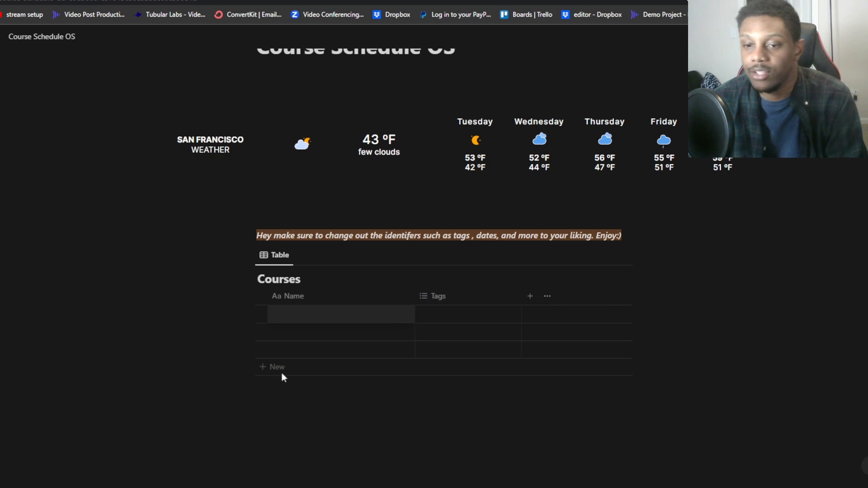
Add a Checkbox property to the Courses database, keeping the default name
left_click(433, 300)
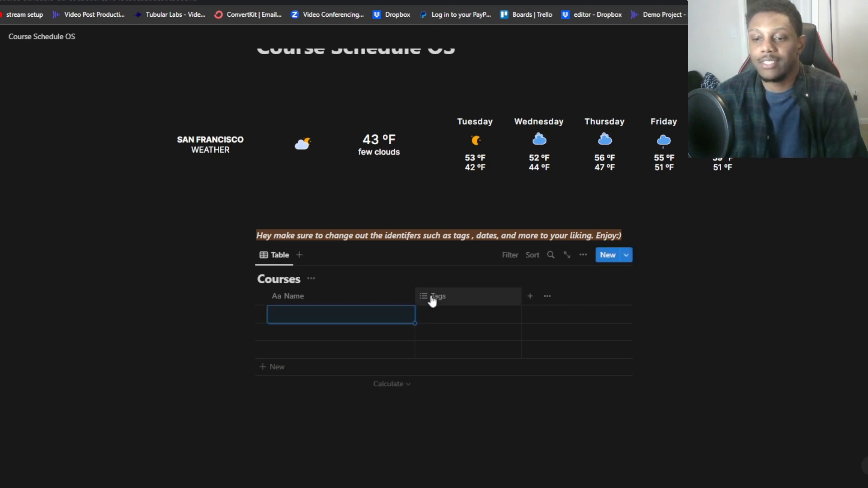
scroll(529, 302, "down", 2)
left_click(530, 301)
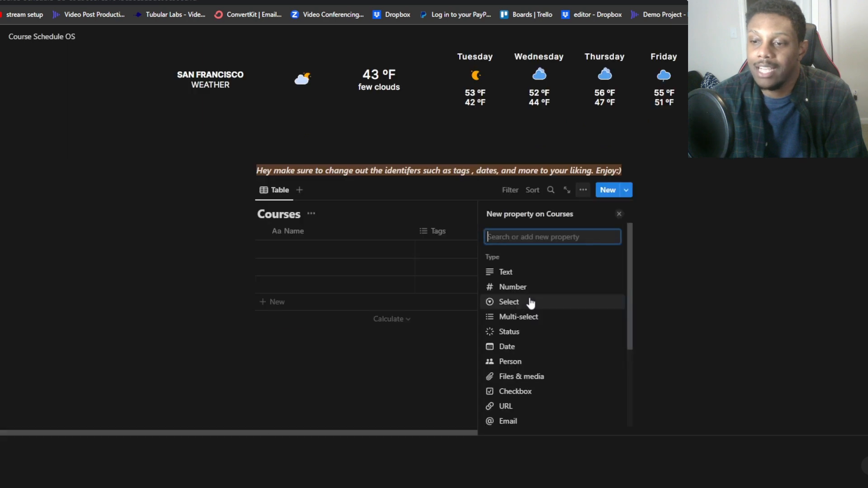
left_click(521, 391)
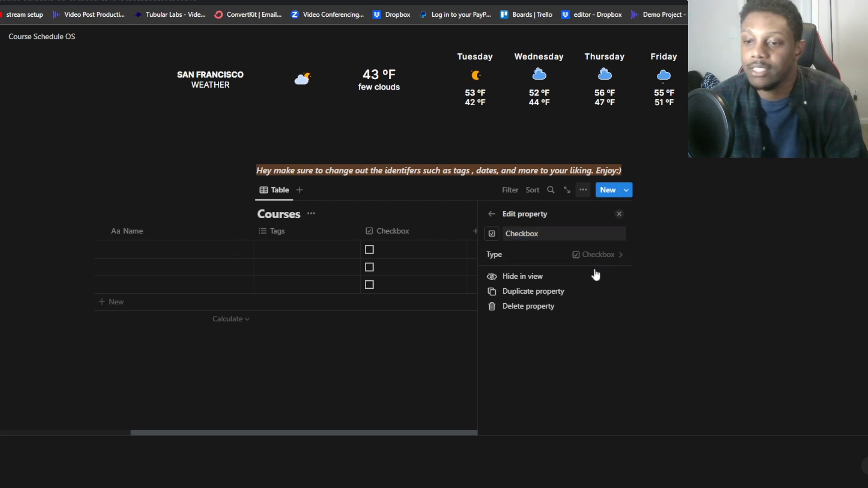
left_click(391, 333)
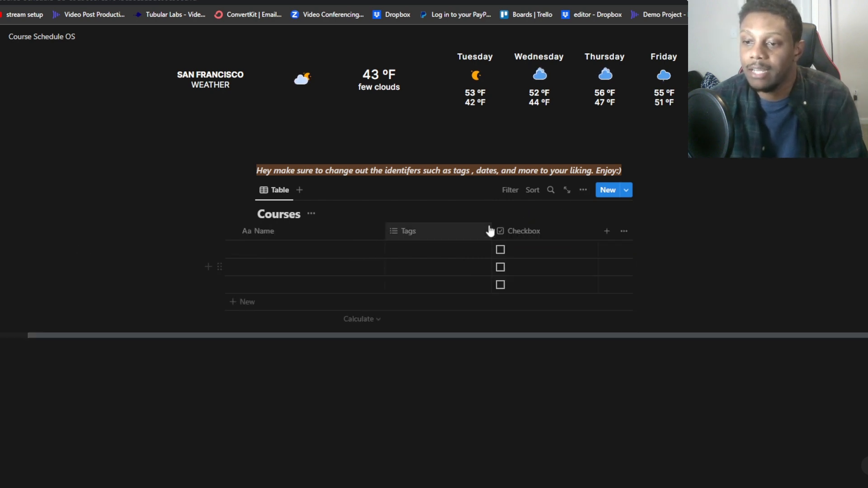
Add a Date property to the Courses database and place its column between Tags and Checkbox
left_click(608, 232)
left_click(529, 349)
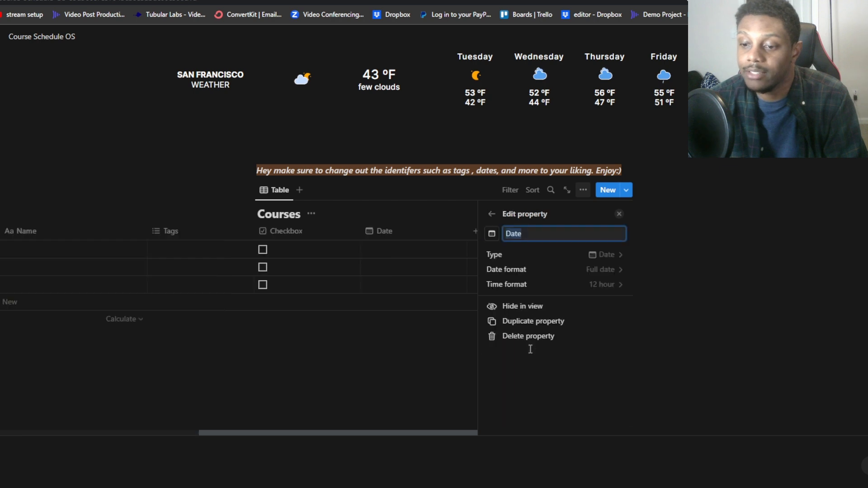
left_click(330, 402)
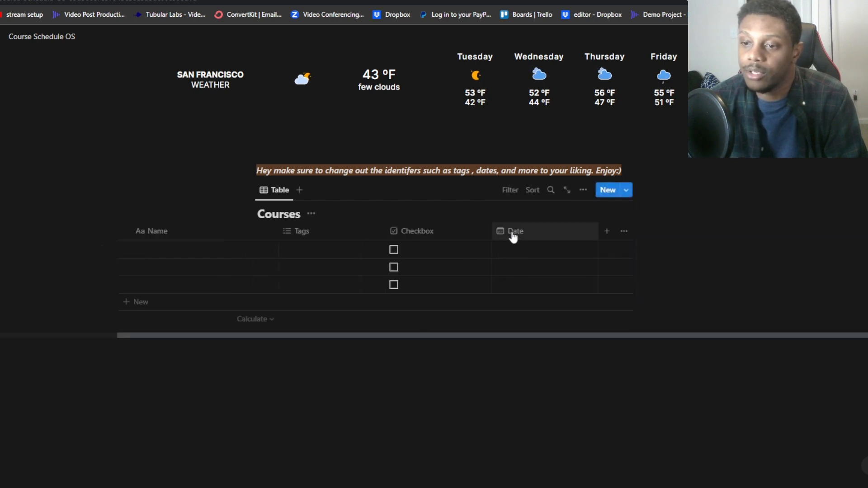
left_click_drag(513, 236, 396, 252)
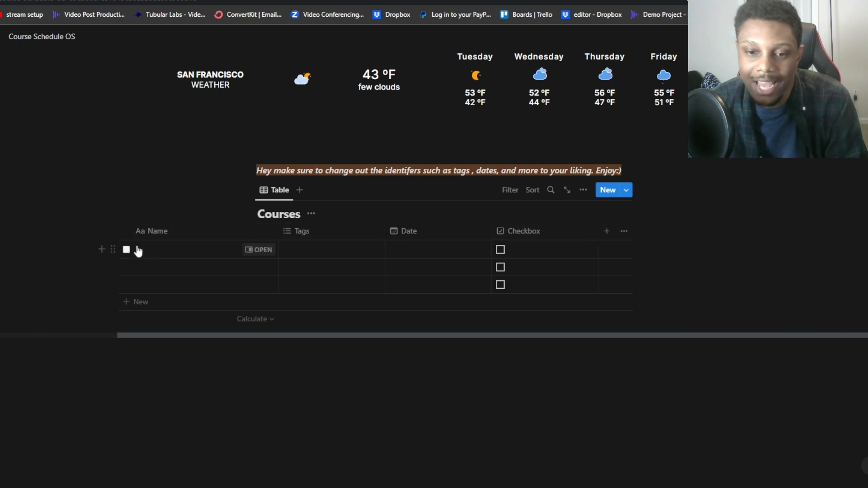
Rename the Name column of the Courses database to "Assignments"
left_click(155, 230)
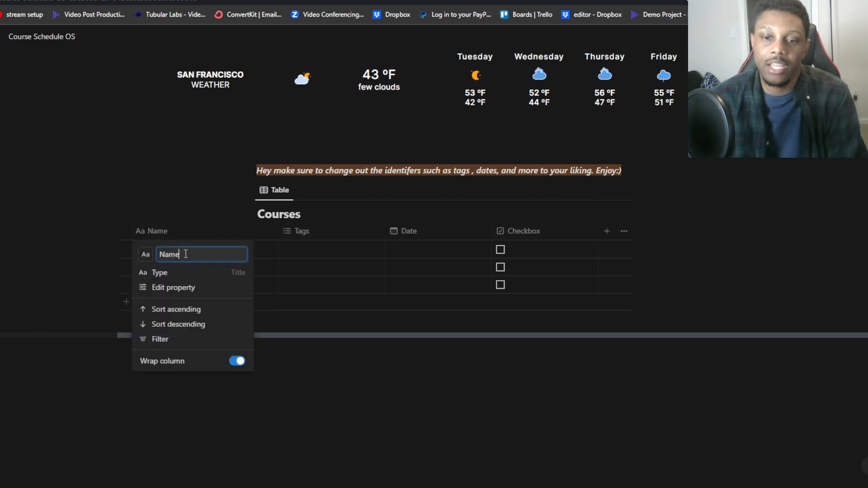
left_click_drag(186, 254, 159, 249)
double_click(170, 254)
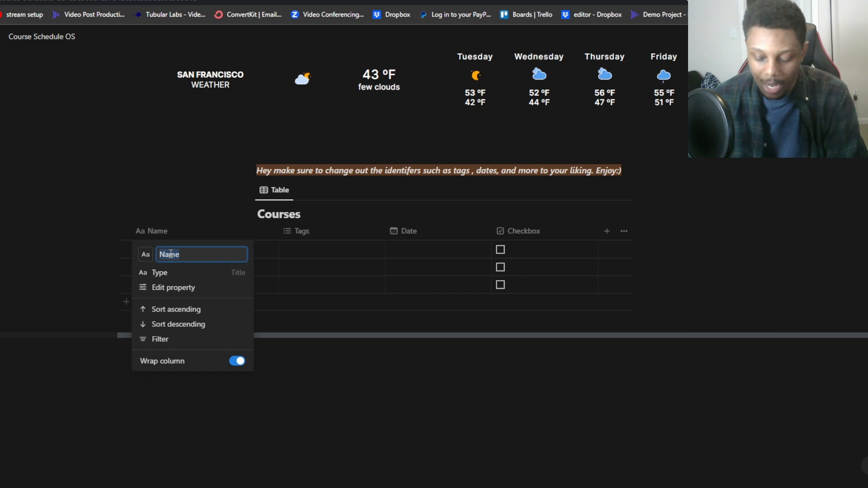
type("Assignments")
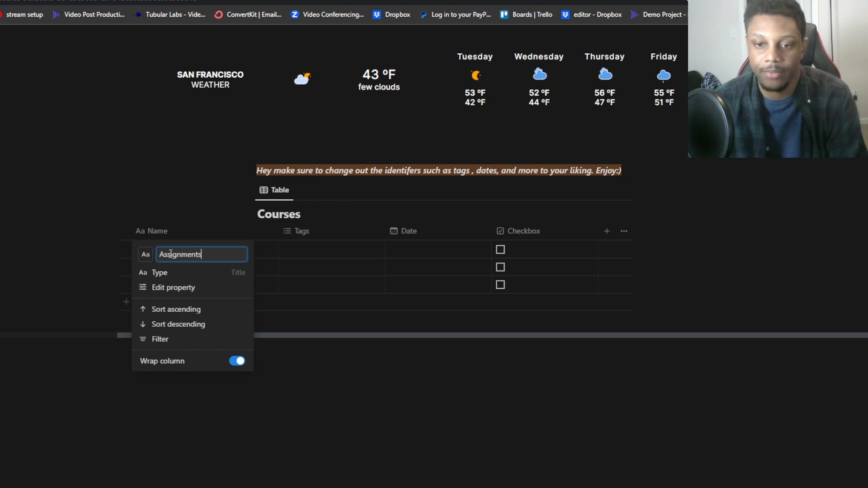
left_click(145, 193)
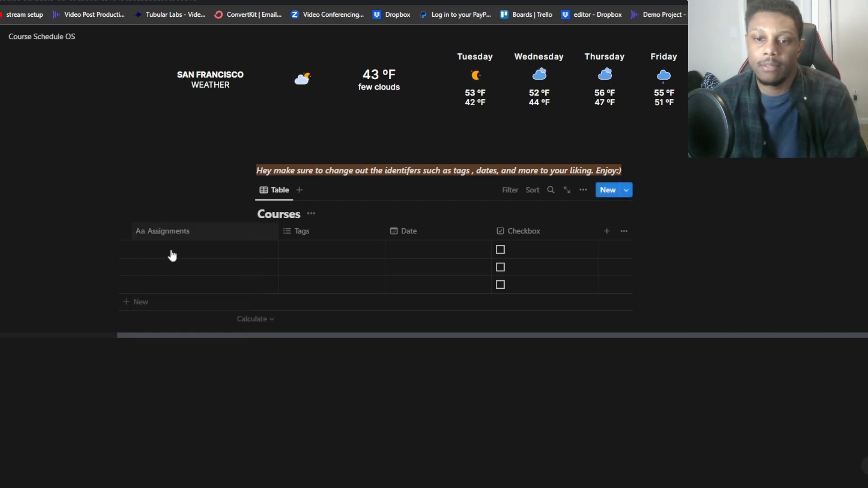
left_click(302, 231)
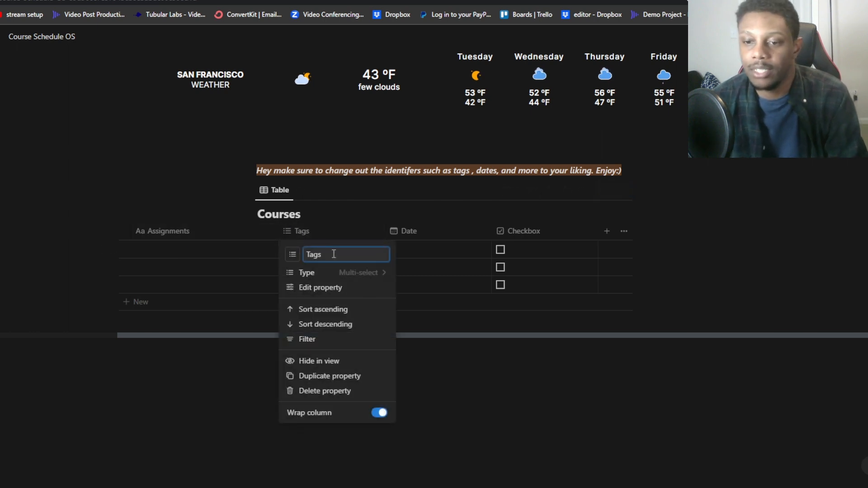
left_click_drag(334, 254, 309, 252)
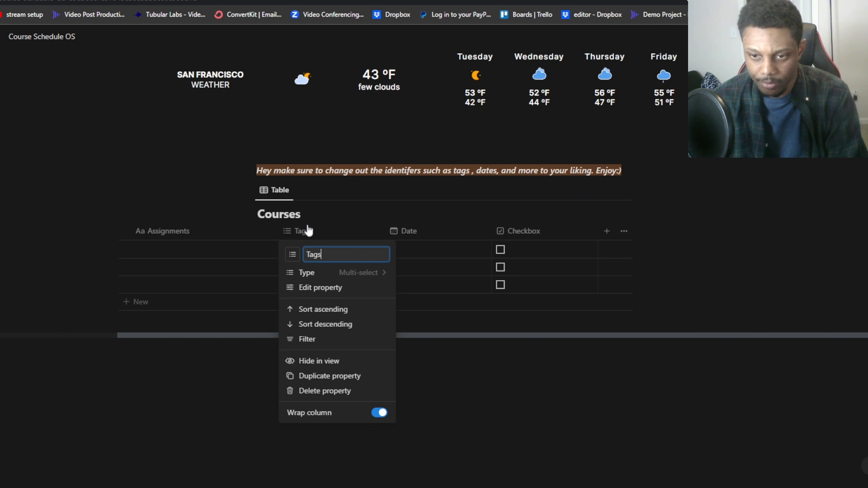
key("Escape")
Create an "English" tag in the Tags cell of the first Courses row
left_click(310, 251)
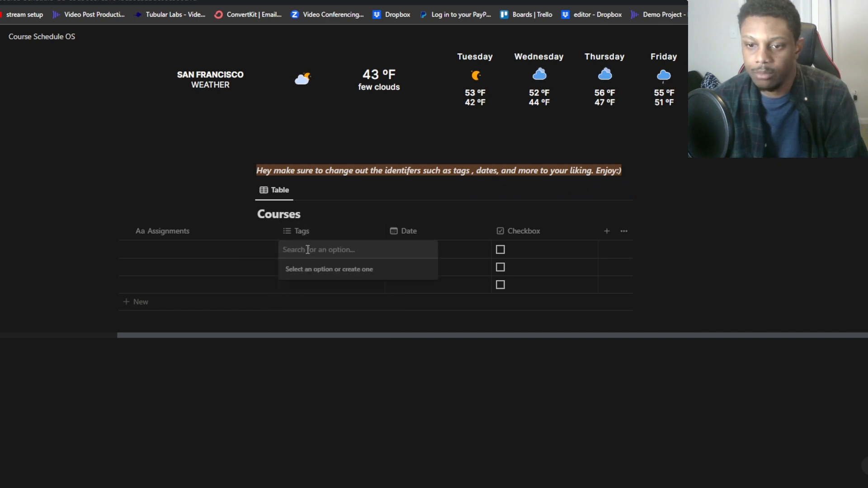
type("Eng")
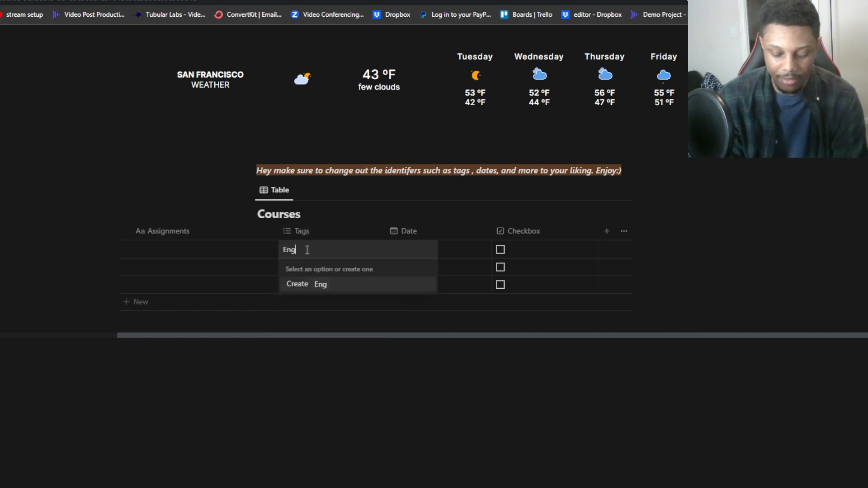
type("lish")
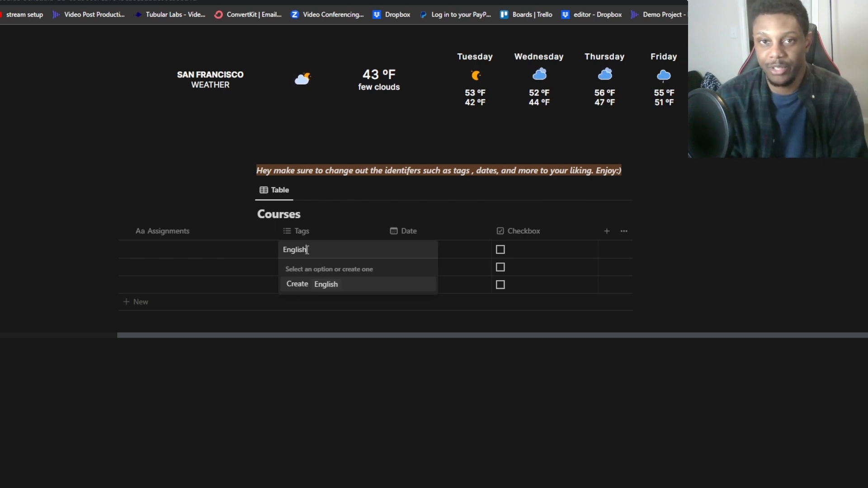
left_click(306, 288)
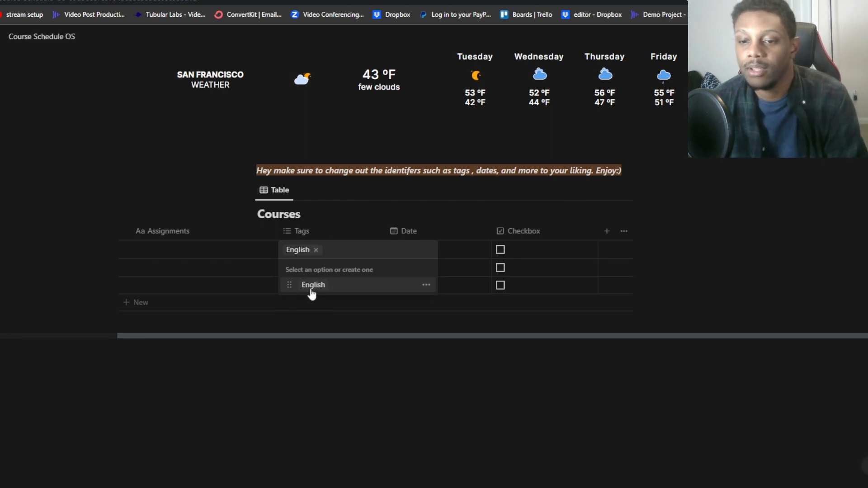
left_click(302, 351)
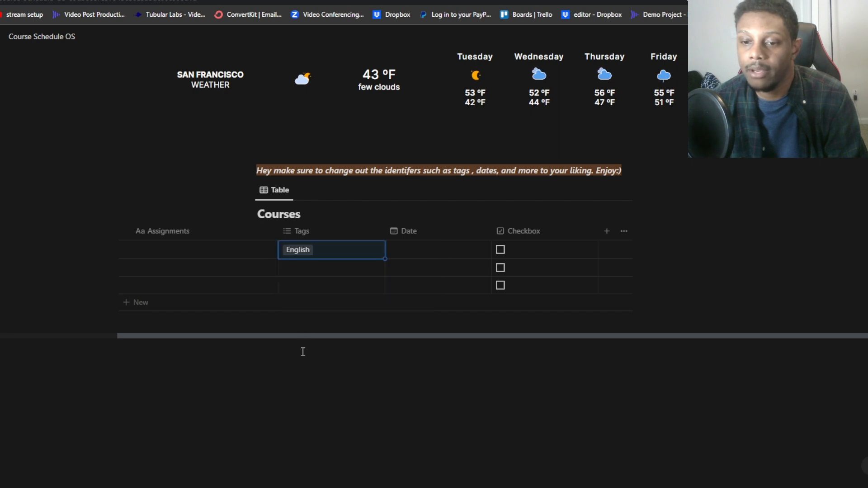
Change the colour of the English tag option to Purple
left_click(315, 272)
left_click(305, 250)
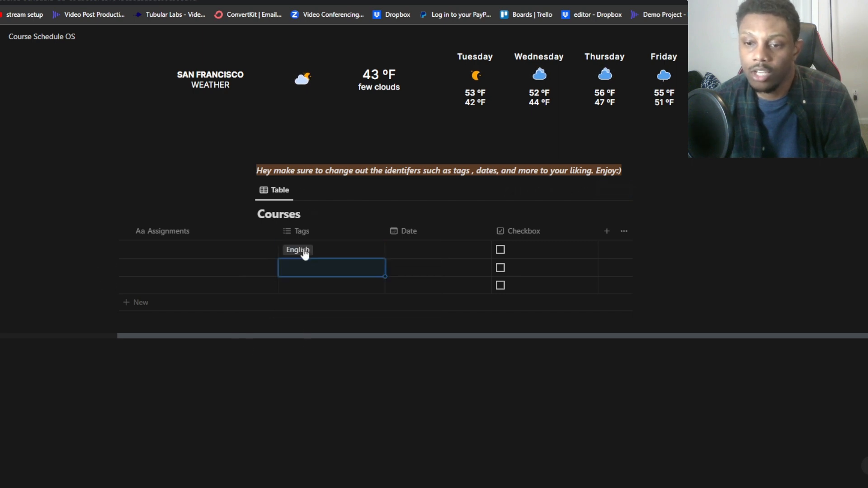
left_click(303, 250)
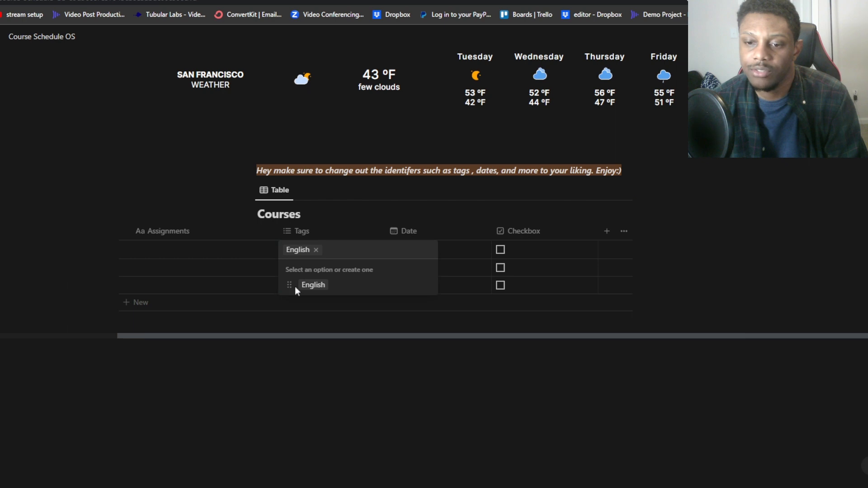
left_click(426, 287)
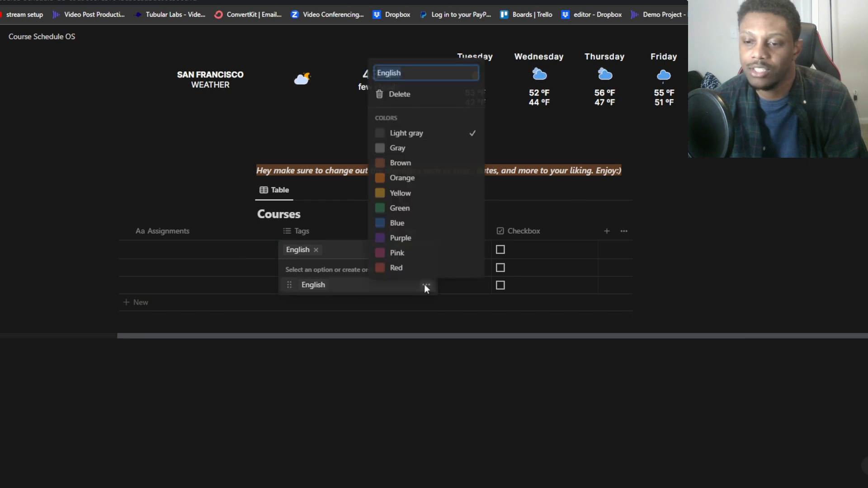
left_click(414, 238)
left_click(305, 223)
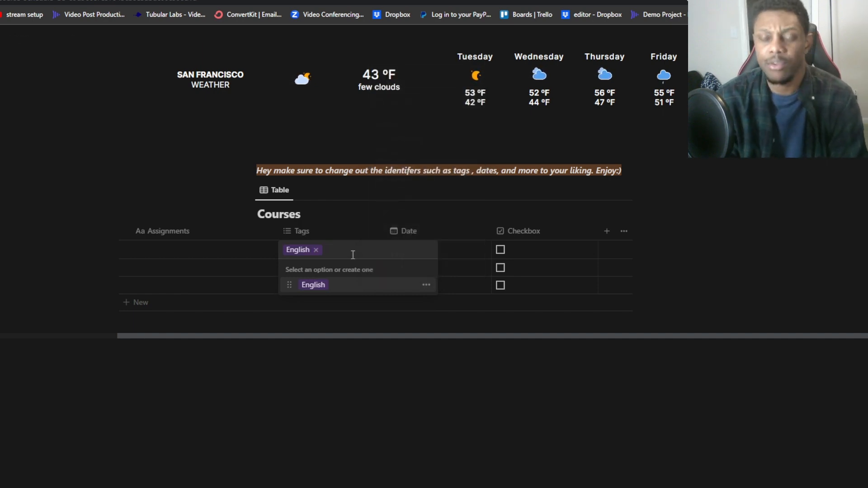
Create a "Spanish" tag option from the first row, keeping only English assigned to that row
type("Spanish")
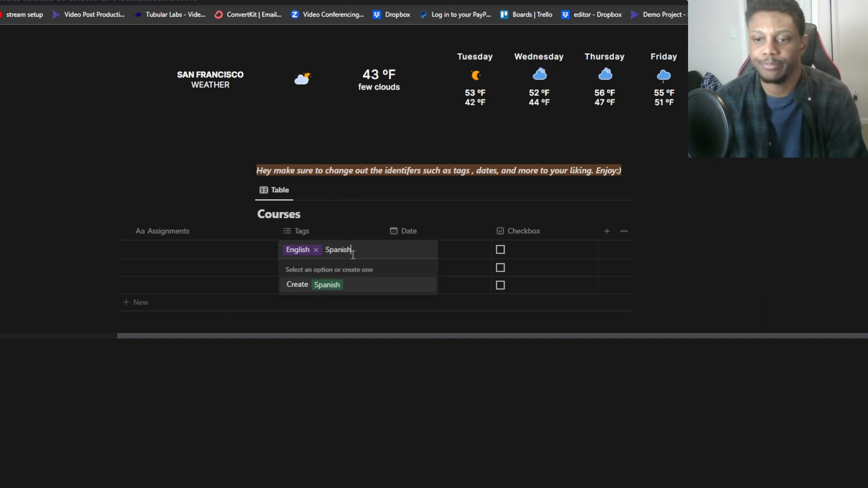
left_click(330, 285)
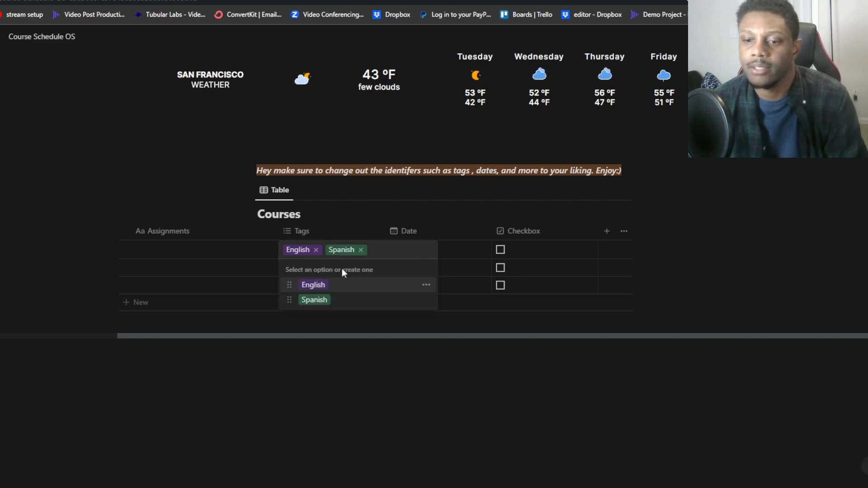
left_click(368, 329)
left_click(353, 251)
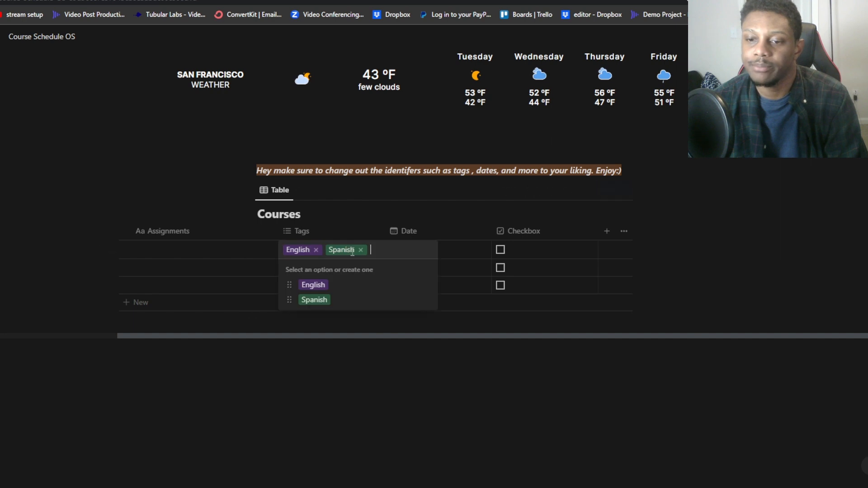
left_click(360, 250)
left_click(333, 189)
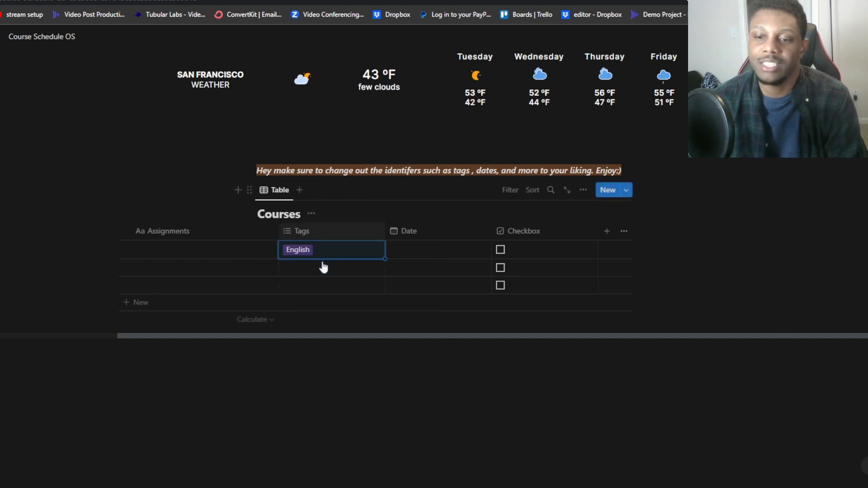
Assign the existing Spanish tag to the second row of the Courses database
left_click(319, 273)
left_click(316, 318)
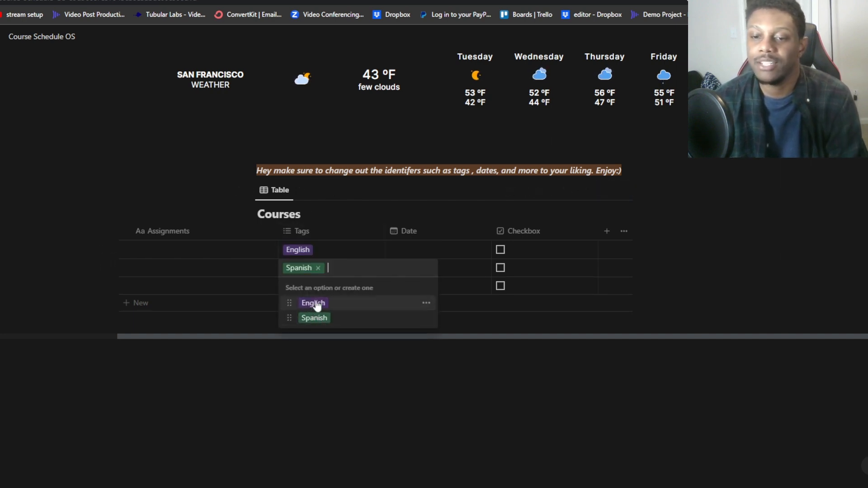
left_click(264, 281)
Rename the Tags property of the Courses database to "Class"
left_click(305, 230)
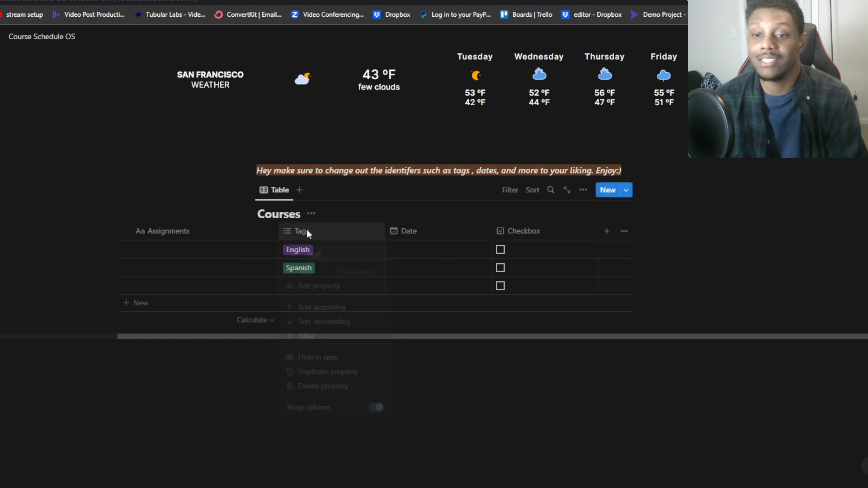
key("BackSpace")
key("BackSpace")
key("BackSpace")
key("BackSpace")
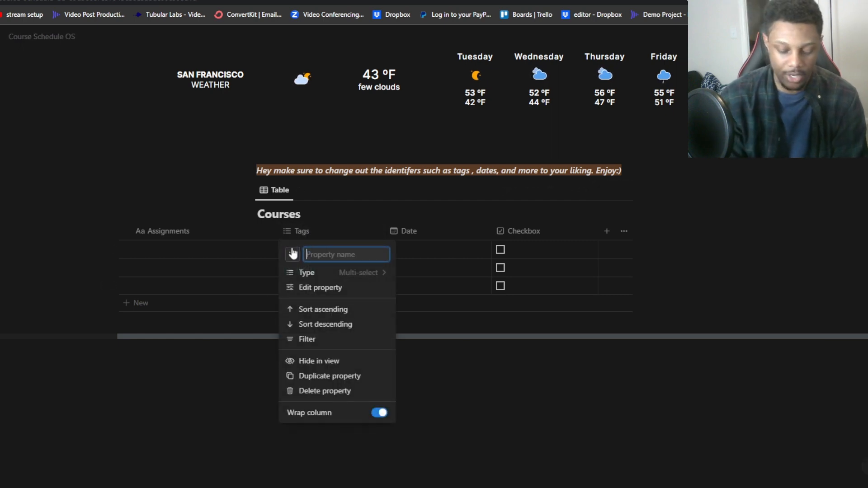
type("Class")
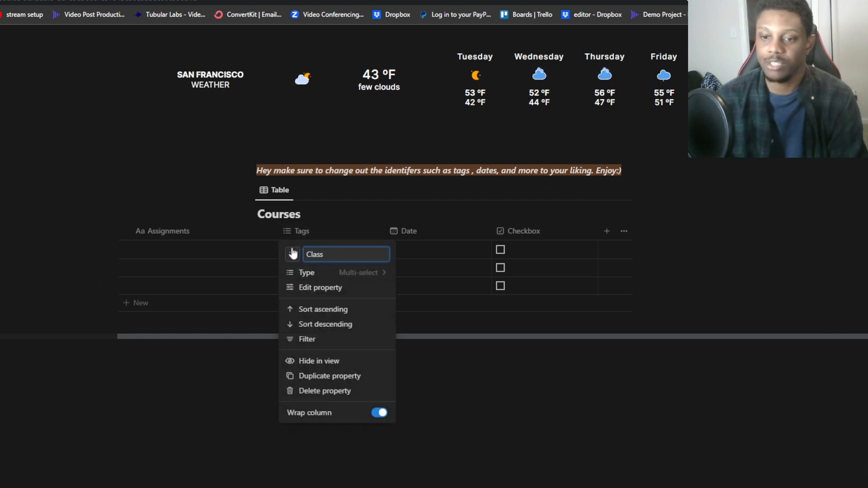
left_click(324, 213)
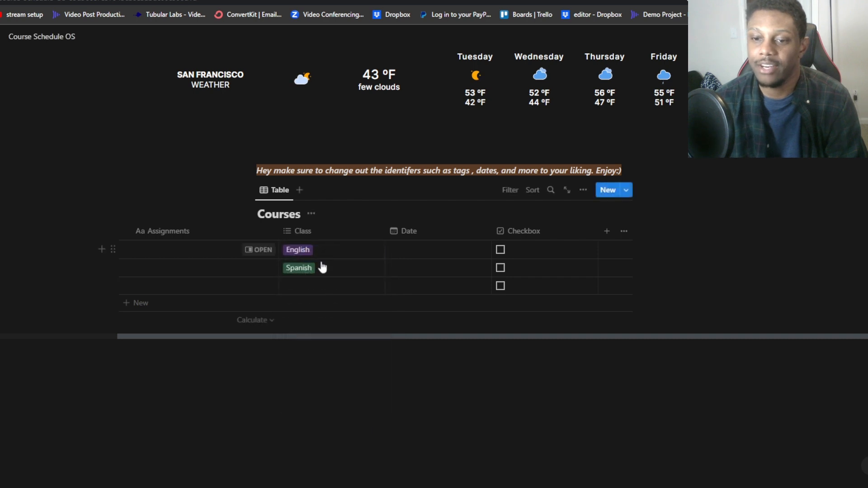
Create a "History" option in the Class cell of the third row
left_click(307, 286)
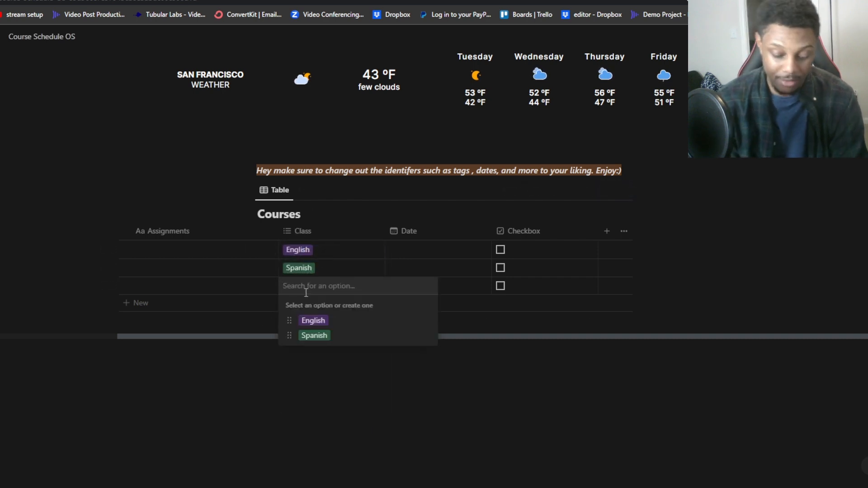
type("History")
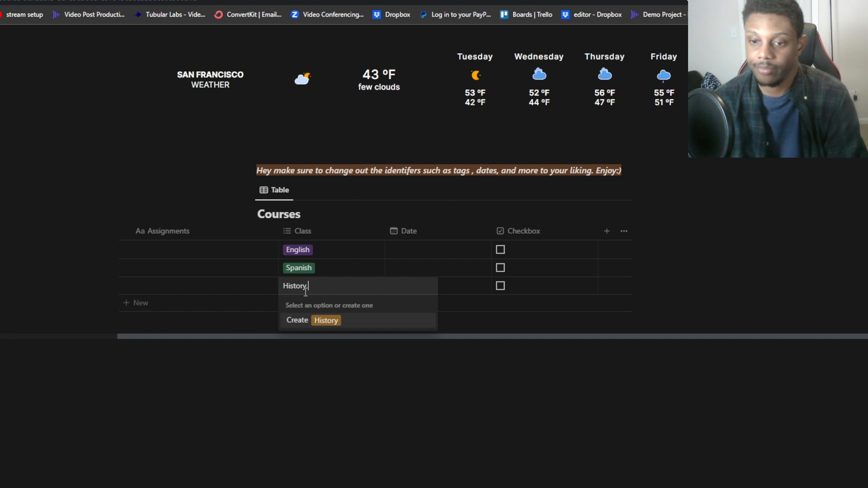
key("Return")
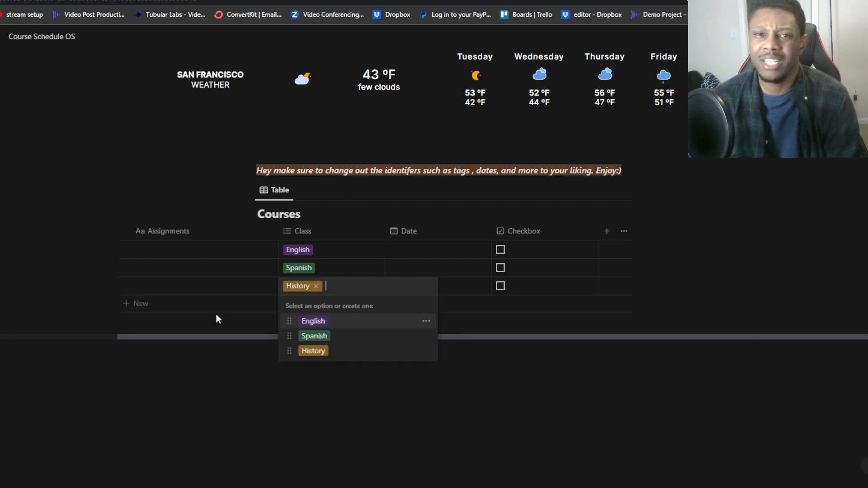
key("Escape")
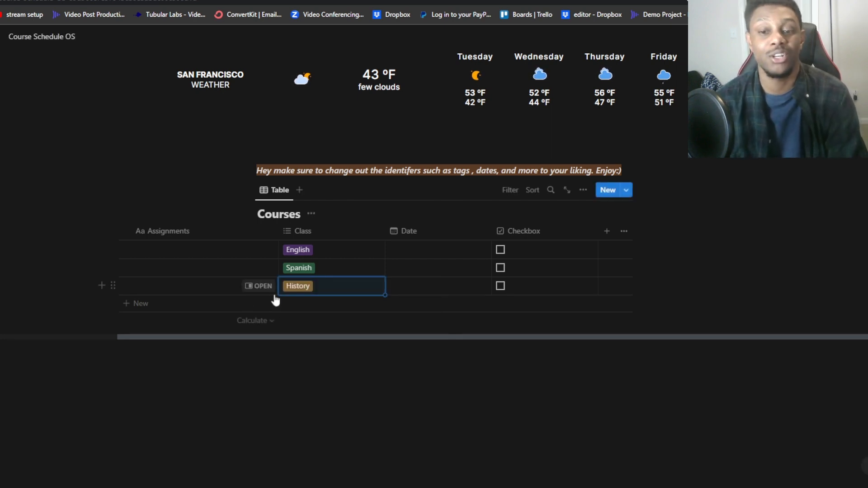
Add a fourth row to the Courses database and open its Class cell for editing
left_click(146, 307)
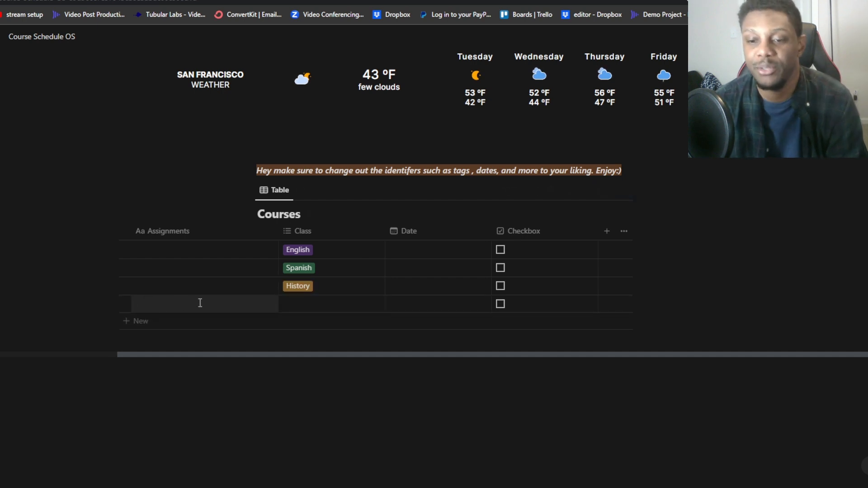
left_click(311, 303)
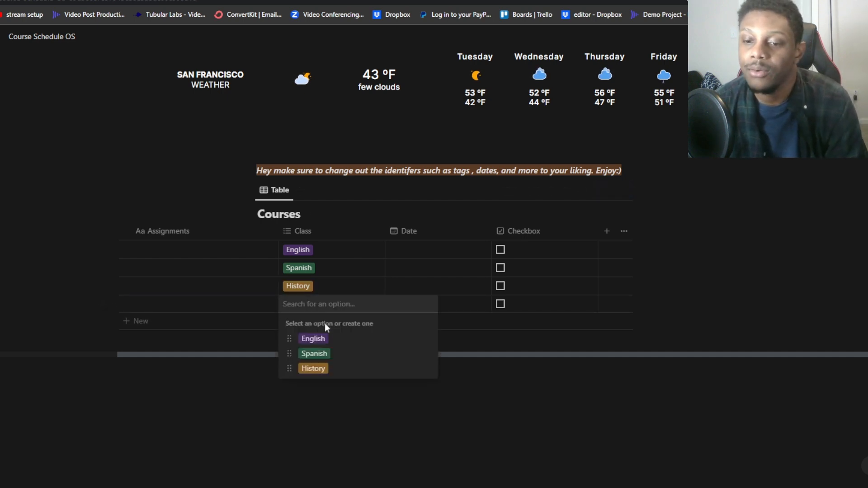
type("f")
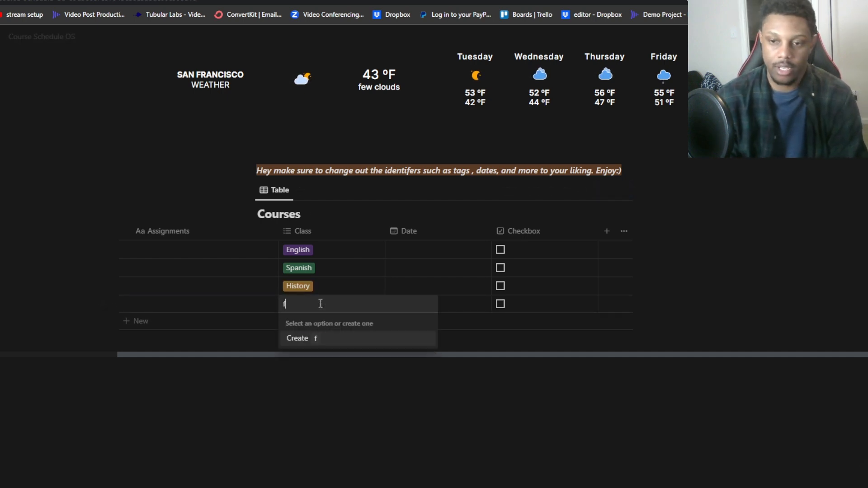
key("BackSpace")
type("r")
key("BackSpace")
type("aw")
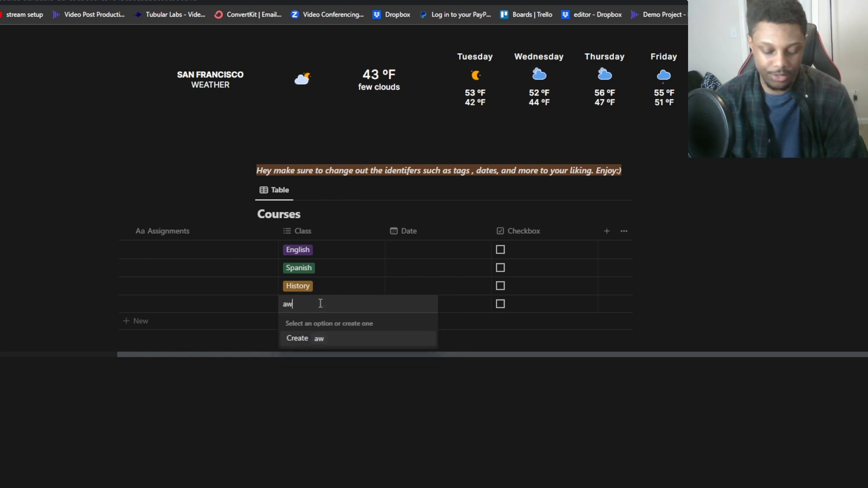
key("BackSpace")
key("BackSpace")
key("BackSpace")
key("BackSpace")
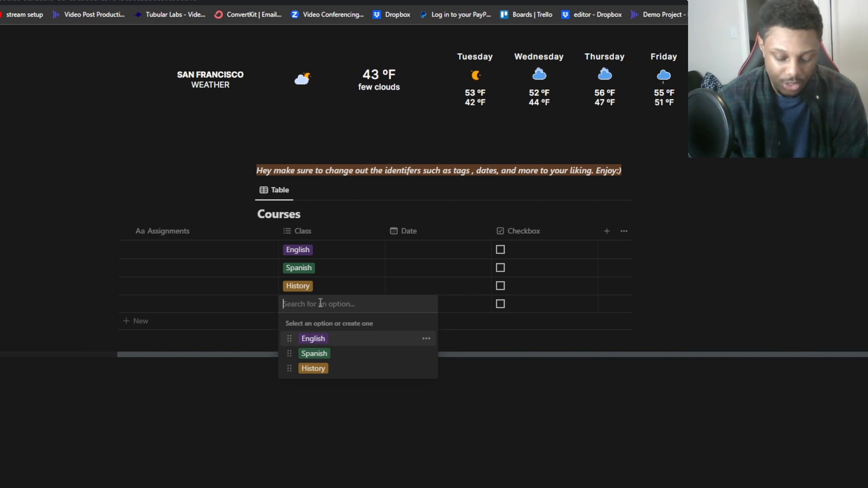
Create a "Geometry" option in the Class cell of the fourth row
type("Geome")
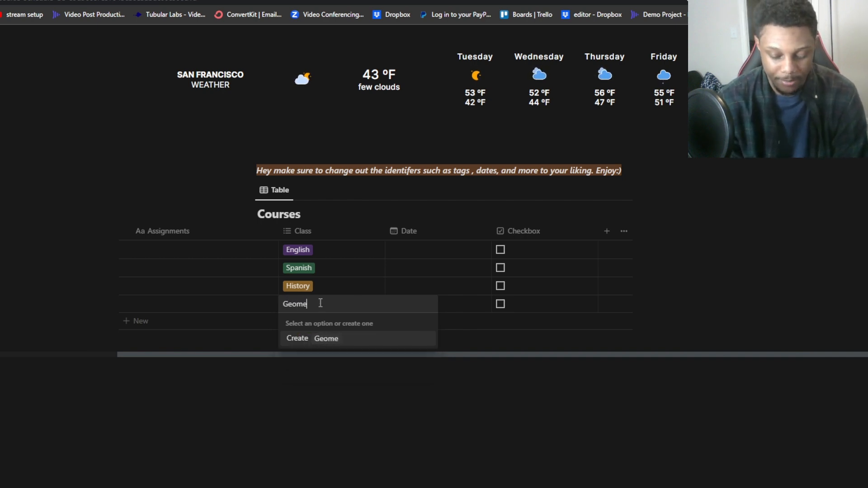
type("try")
left_click(315, 339)
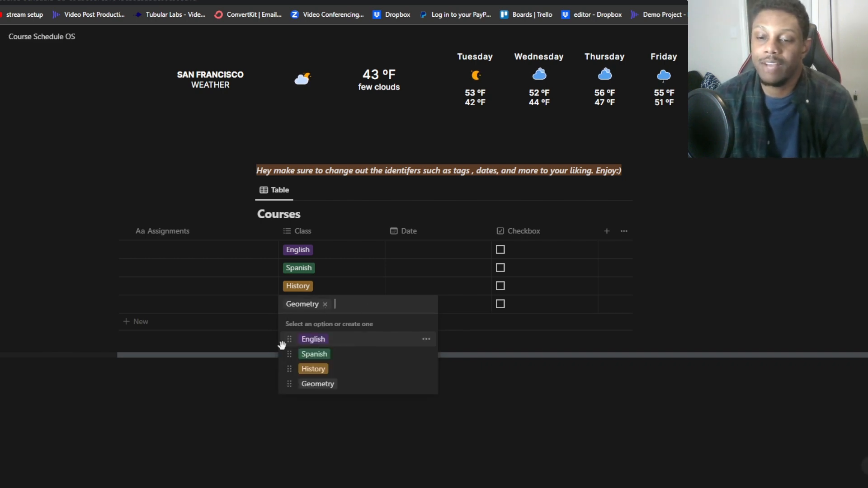
key("Escape")
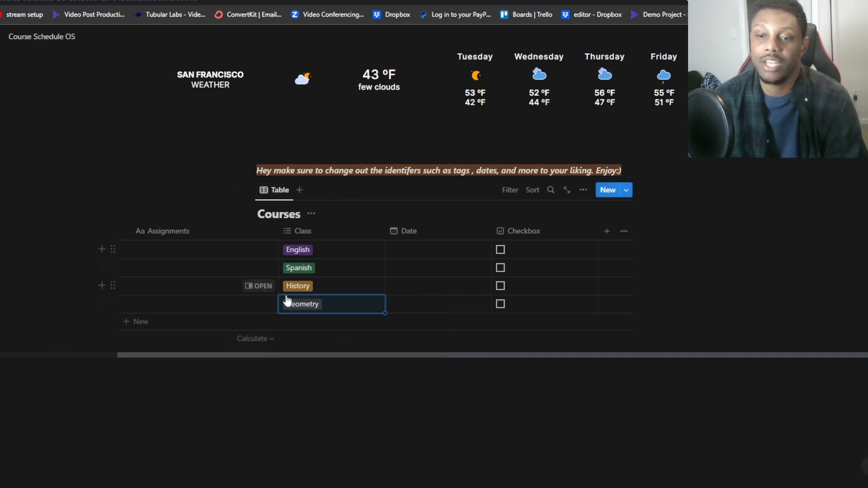
Set the Date of the English row to April 3, 2023
left_click(414, 252)
left_click(440, 278)
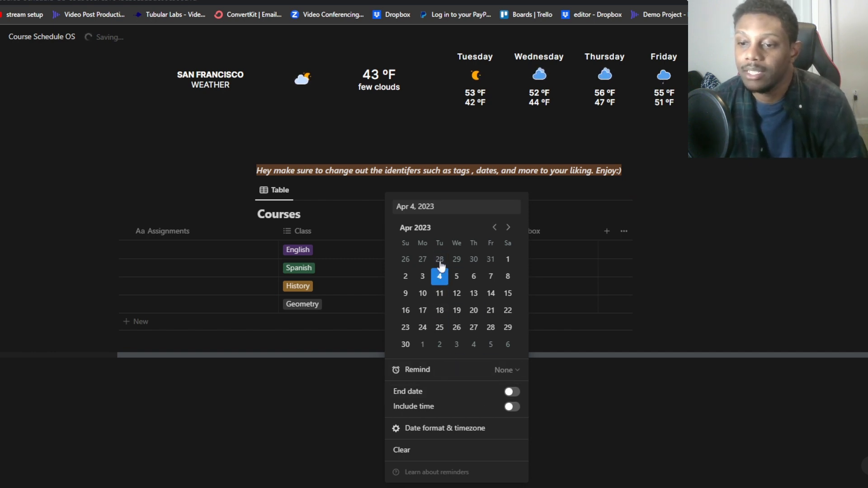
left_click(421, 281)
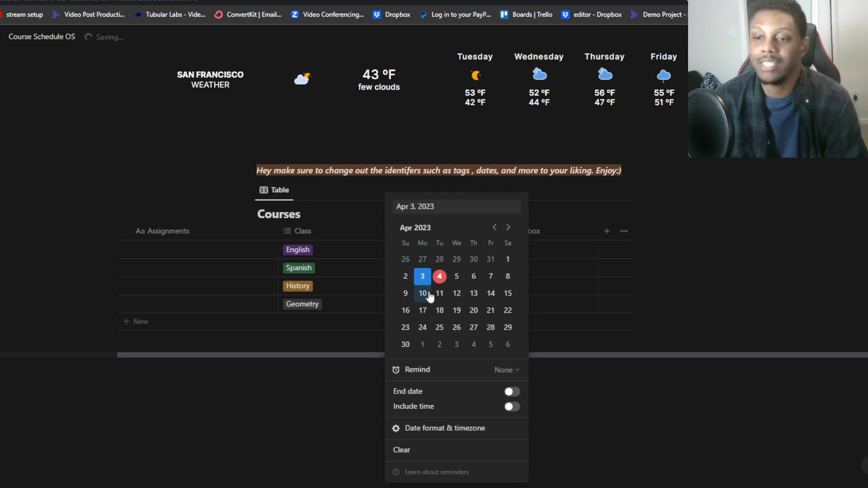
left_click(566, 422)
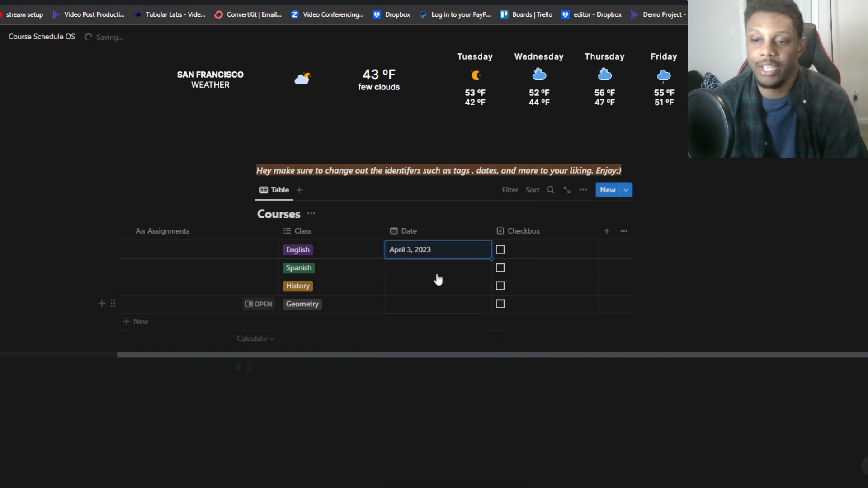
Recheck the English row's date and set the Date of the Spanish row to April 4, 2023
left_click(412, 252)
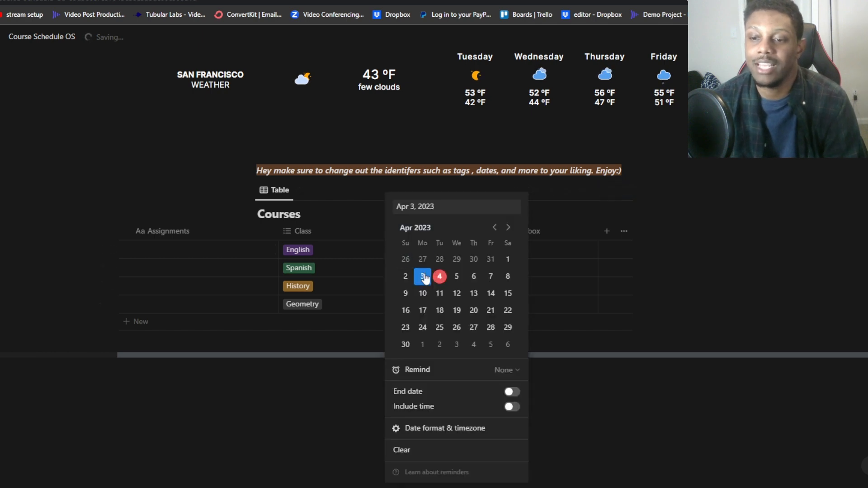
left_click(603, 396)
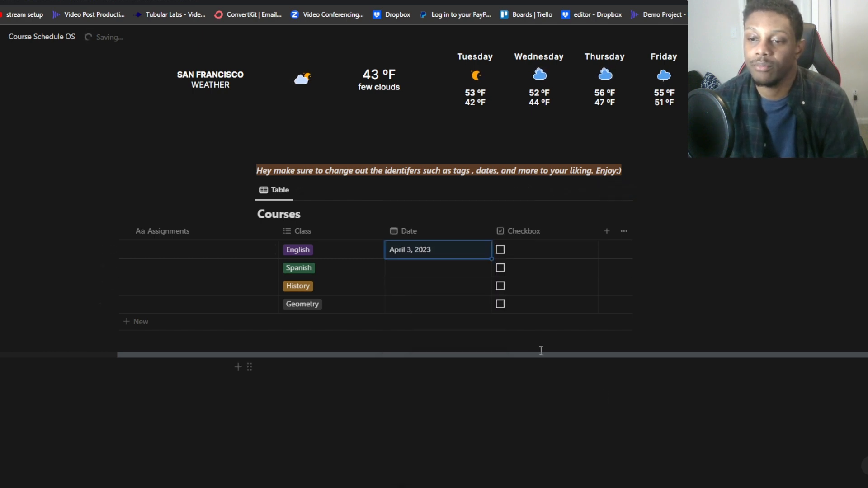
left_click(416, 271)
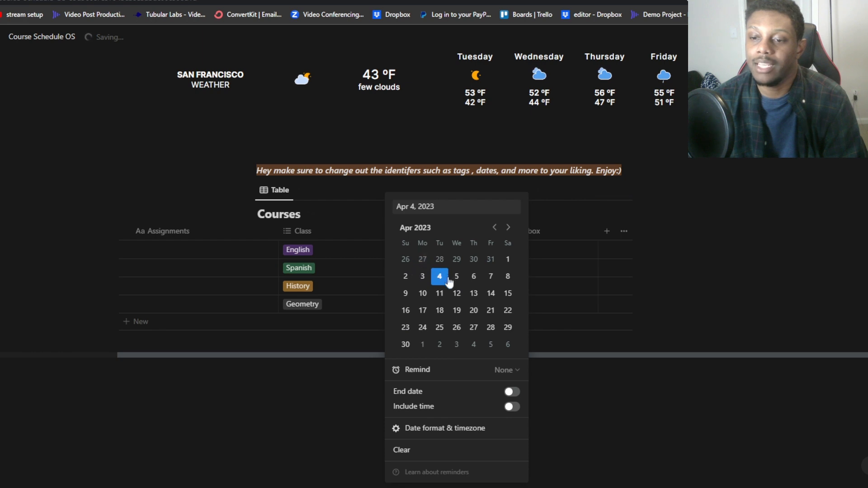
left_click(543, 406)
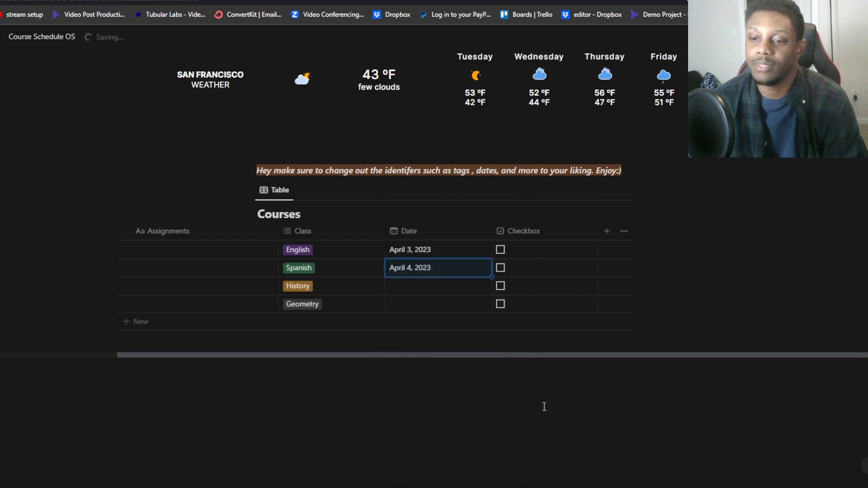
Set the Date of both the History and Geometry rows to April 6, 2023
left_click(423, 271)
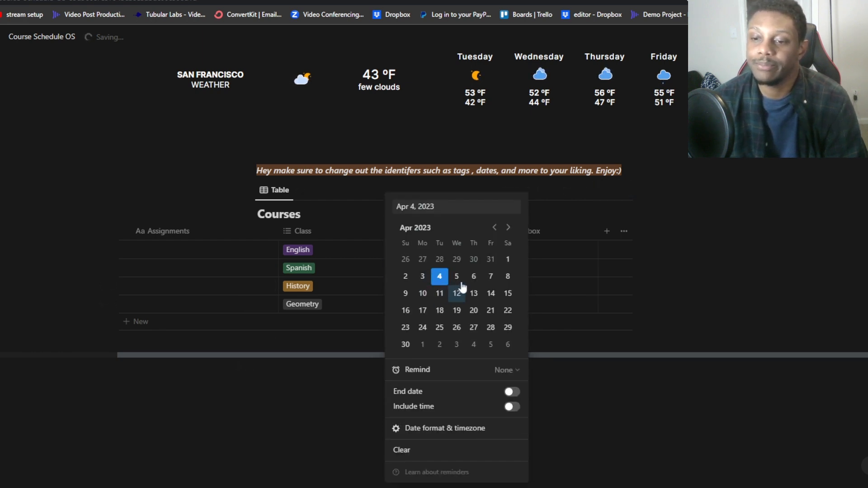
left_click(473, 276)
left_click(561, 385)
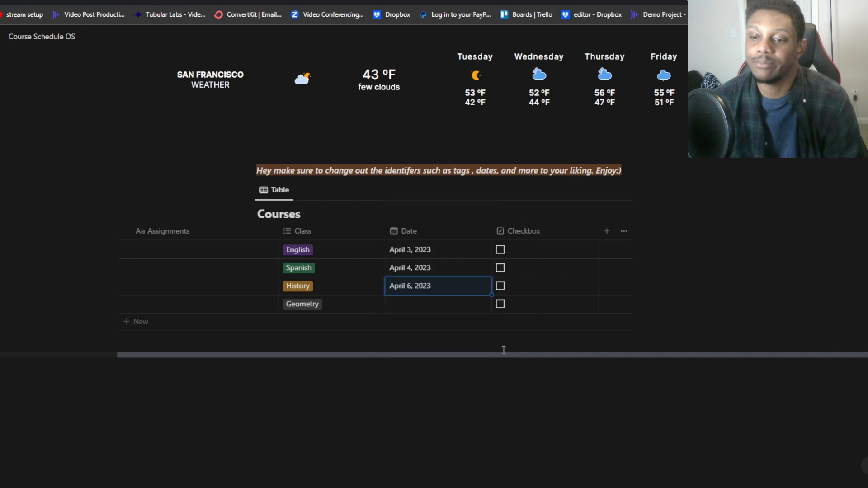
left_click(422, 306)
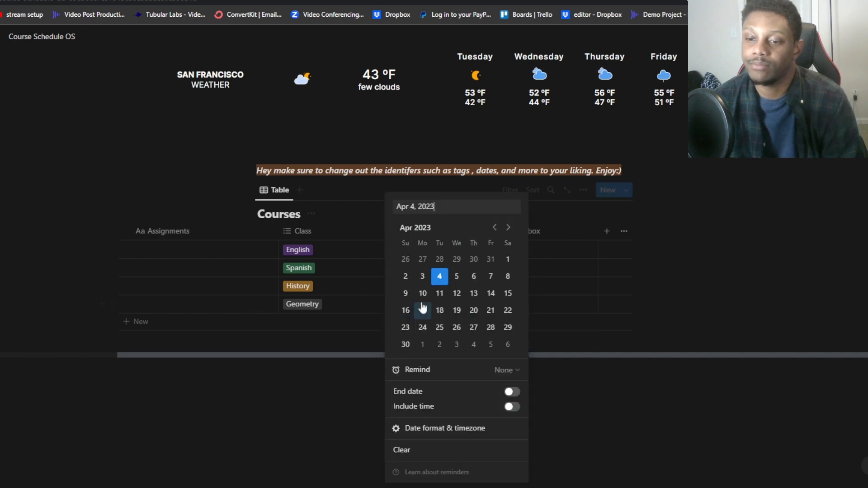
left_click(483, 280)
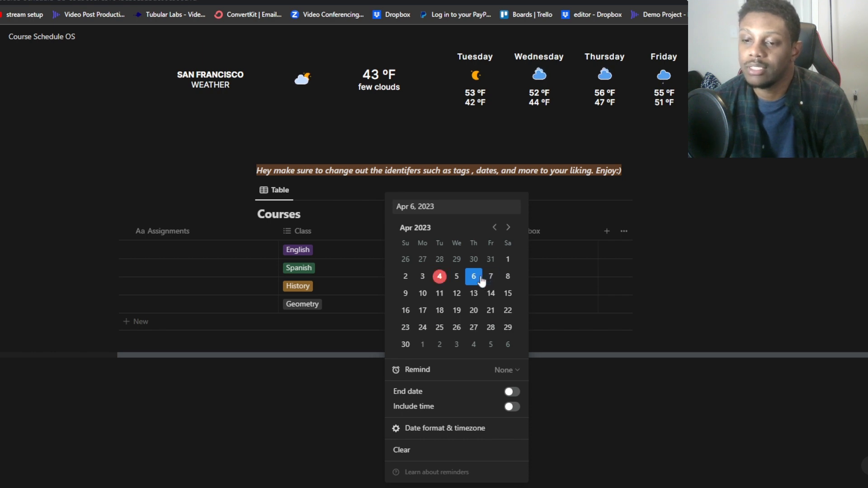
left_click(559, 396)
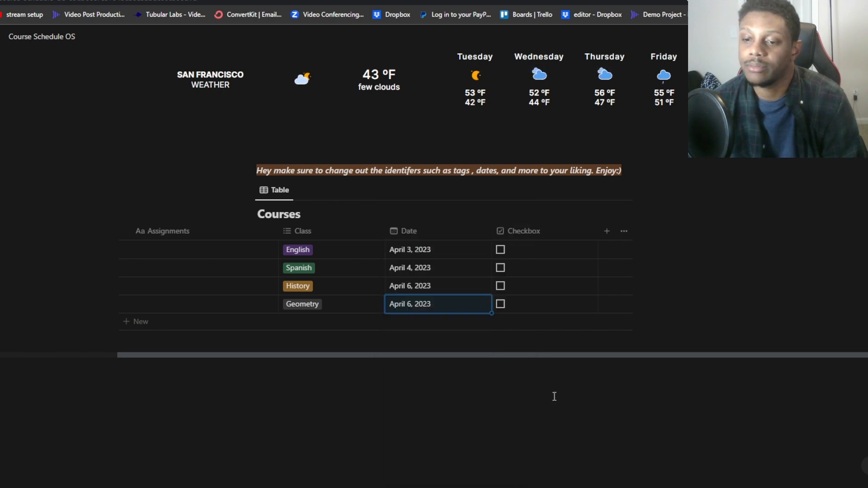
left_click(438, 310)
left_click(247, 384)
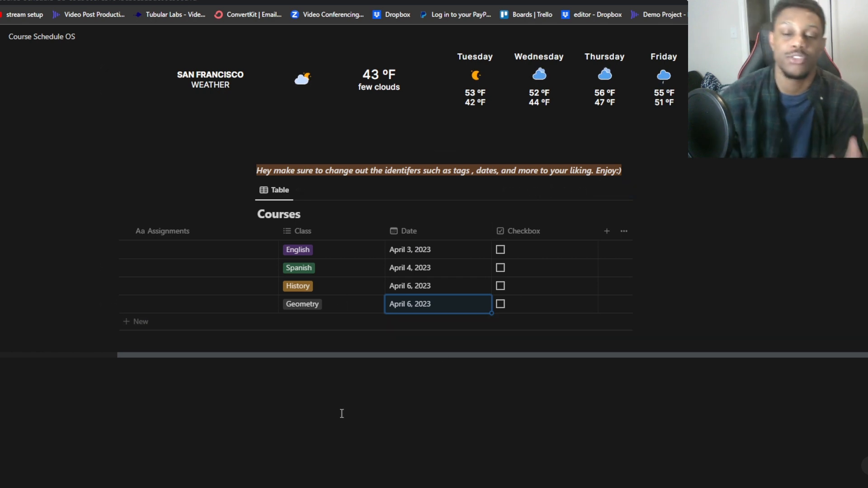
Enter "Essay" as the assignment for the English row and "Homework Due" for the Spanish row
left_click(185, 248)
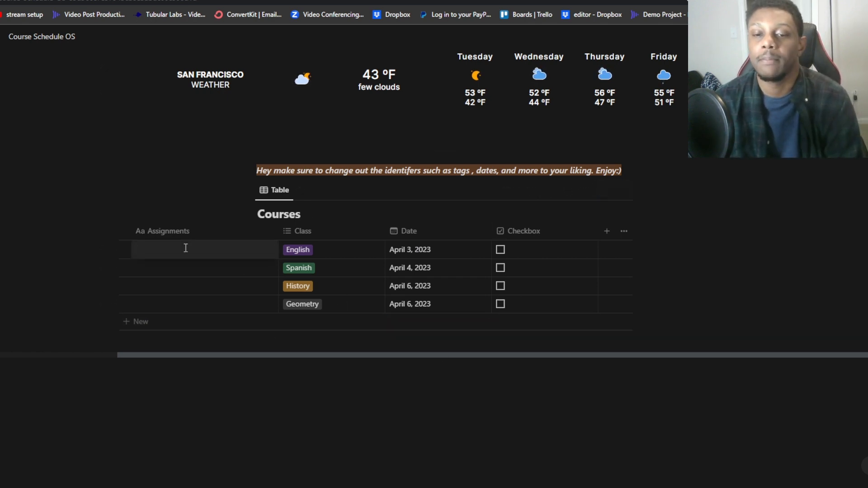
type("Essay")
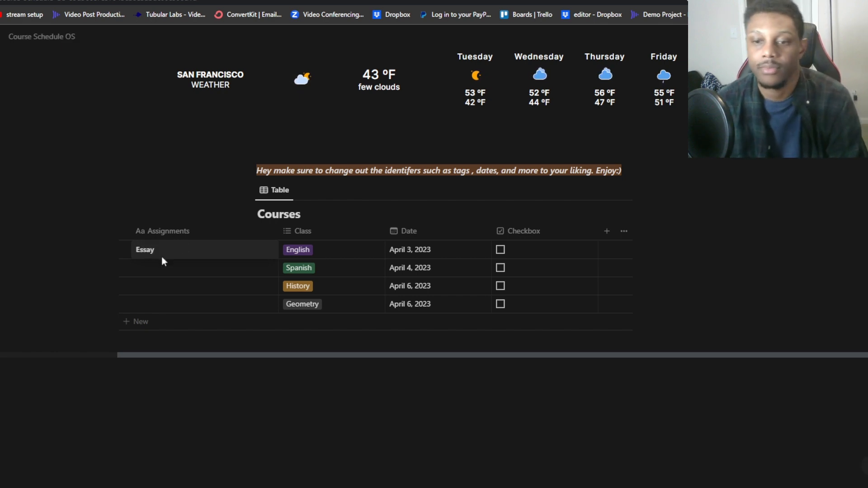
key("Escape")
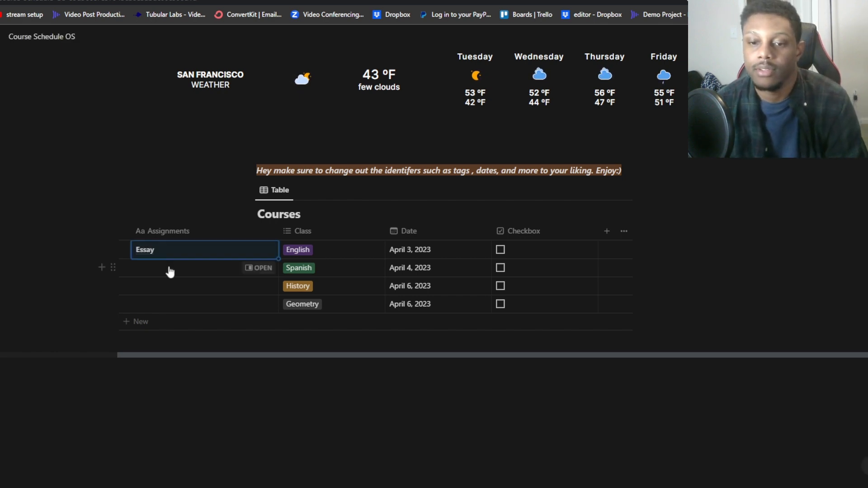
left_click(170, 269)
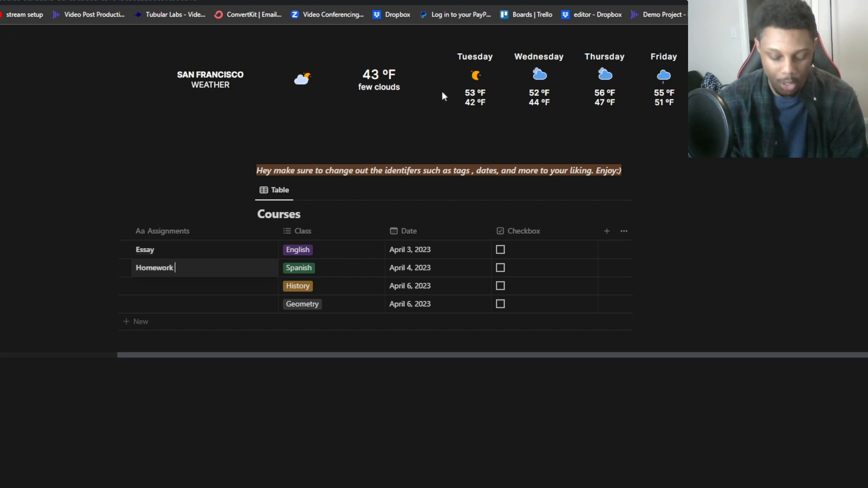
Enter "Lecture & Notes" as the assignment for the History row and "Test on this day" for the Geometry row
left_click(170, 286)
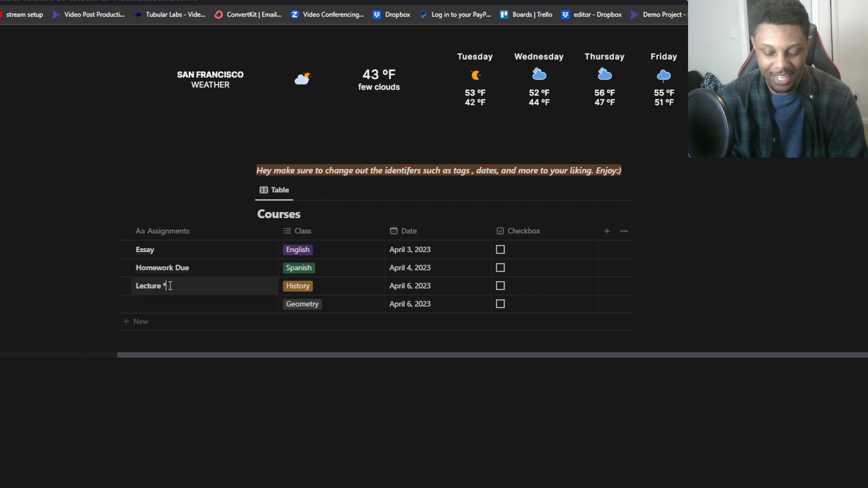
type("& Notes")
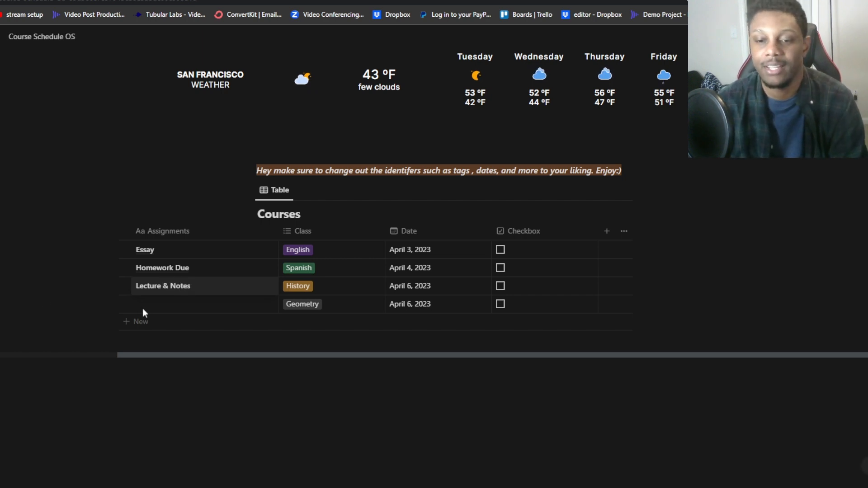
key("Escape")
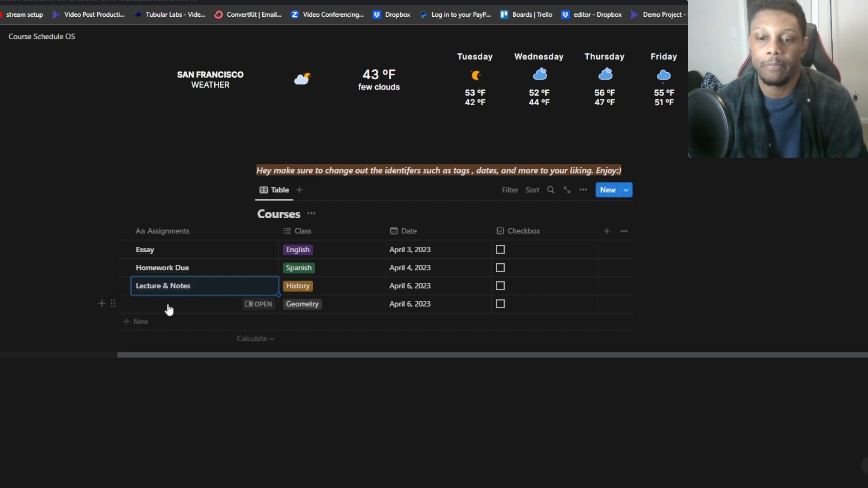
left_click(169, 304)
type("Test")
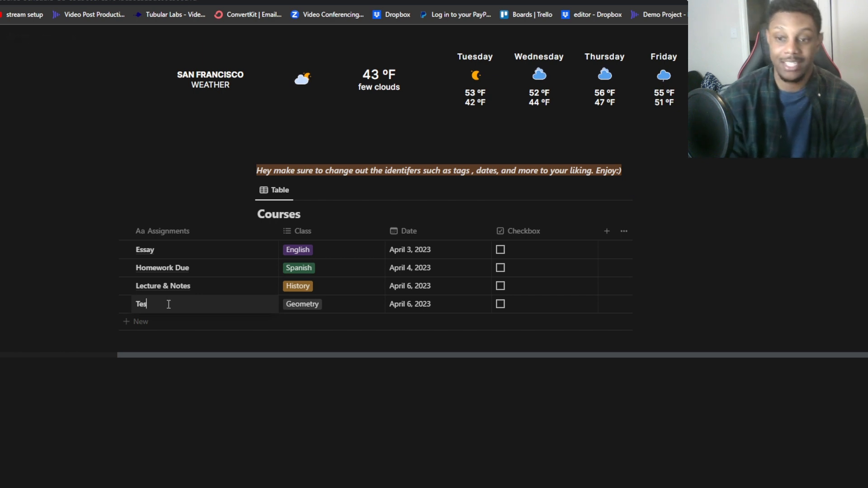
type(" on this day")
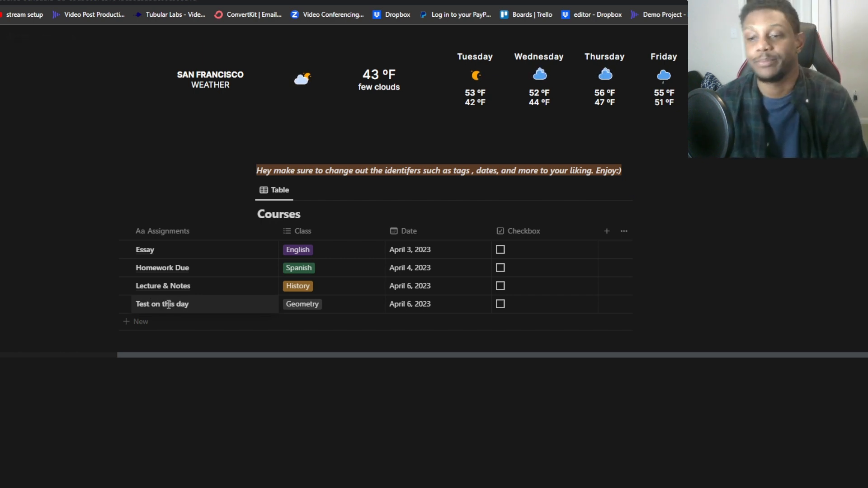
key("Escape")
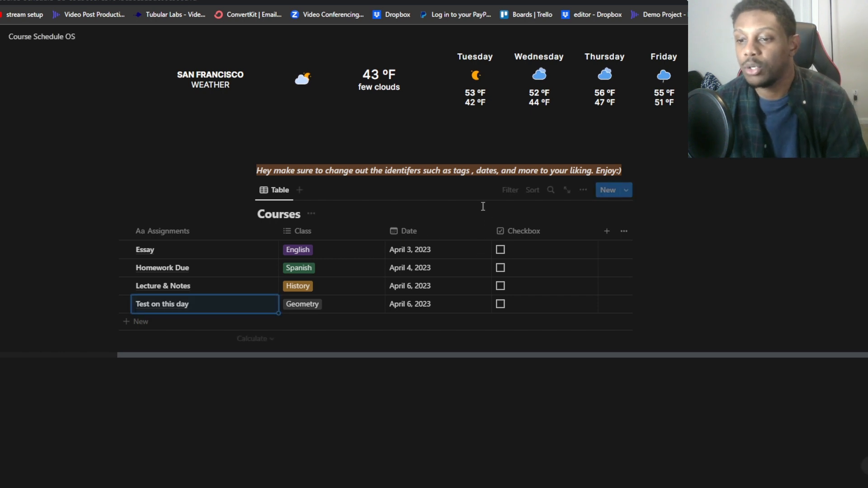
Tick the checkboxes of all four assignment rows and add an empty fifth row to the Courses database
left_click(500, 249)
left_click(500, 268)
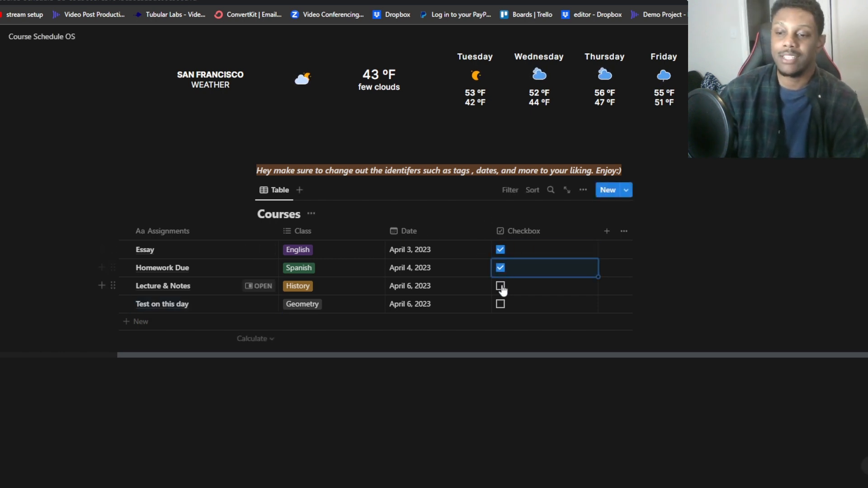
left_click(500, 285)
left_click(500, 304)
left_click(144, 322)
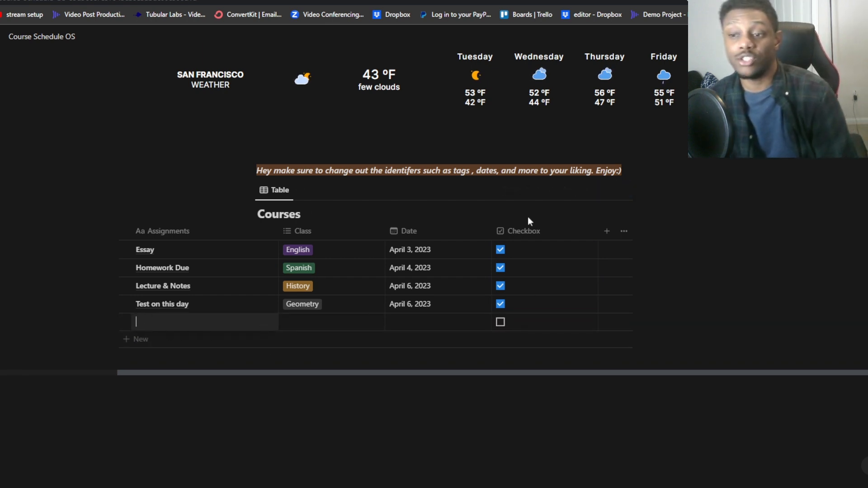
key("Escape")
Sort the Courses table ascending by Checkbox and untick the Essay row
left_click(524, 232)
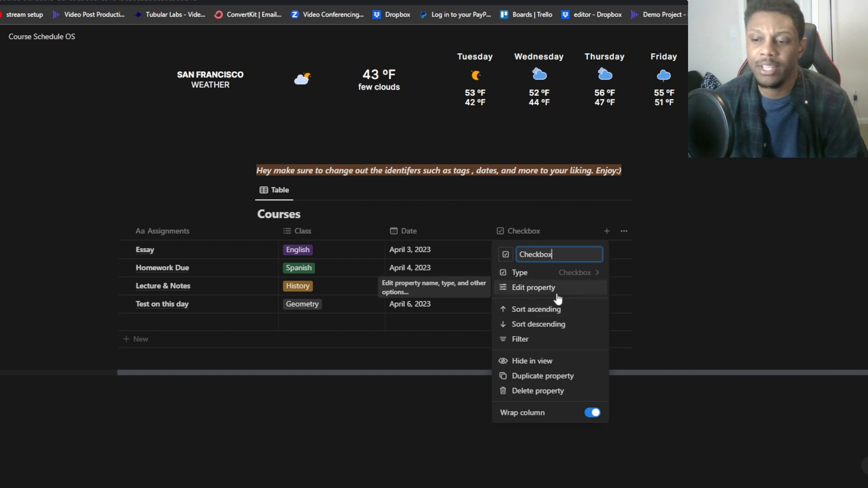
left_click(552, 309)
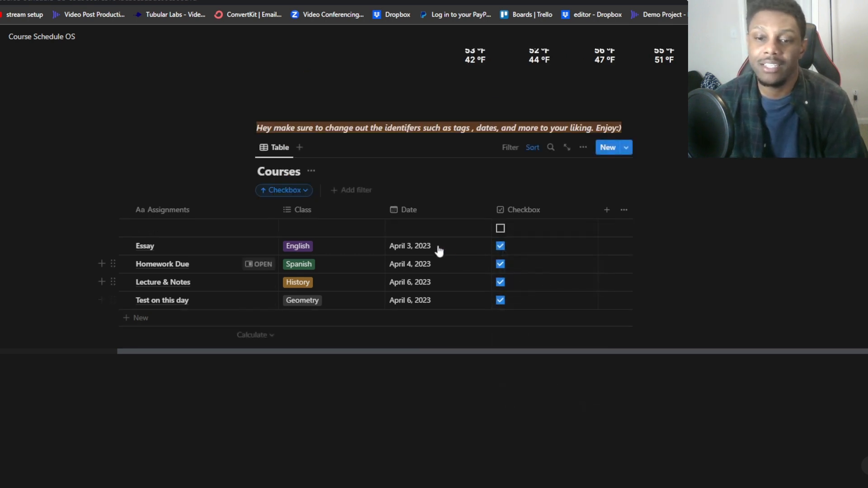
left_click(522, 250)
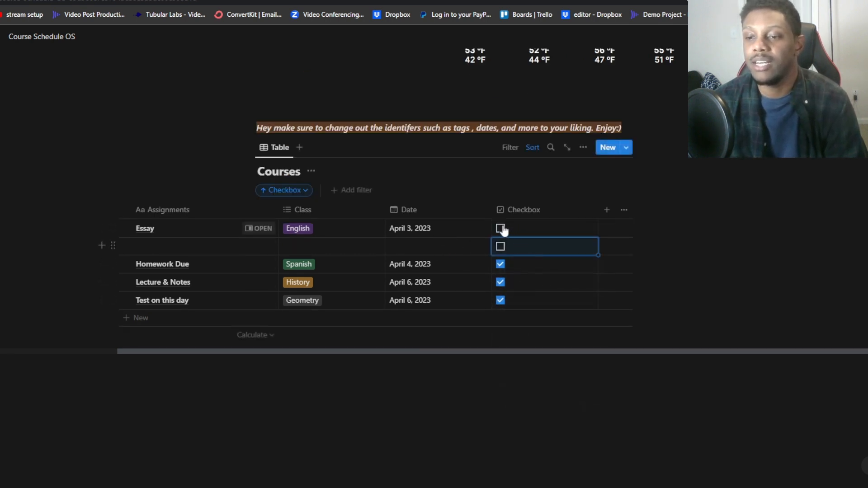
left_click(200, 244)
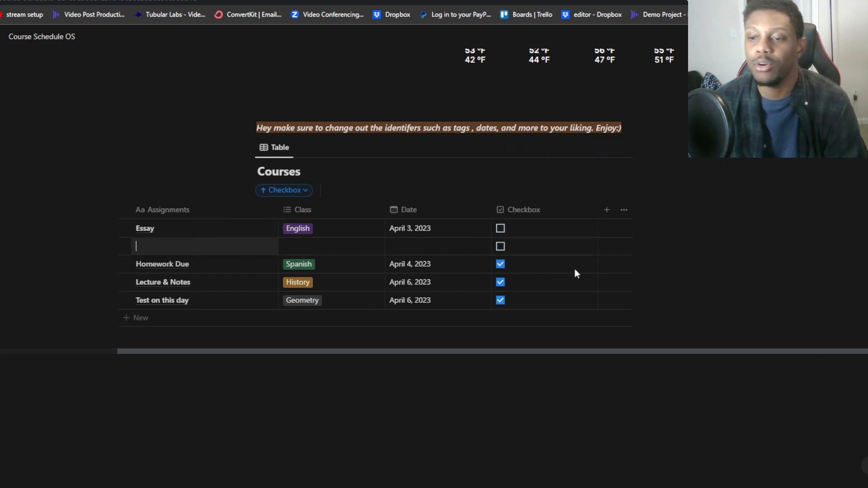
View the Checkbox property's settings and the list of properties shown in the Courses table
left_click(539, 209)
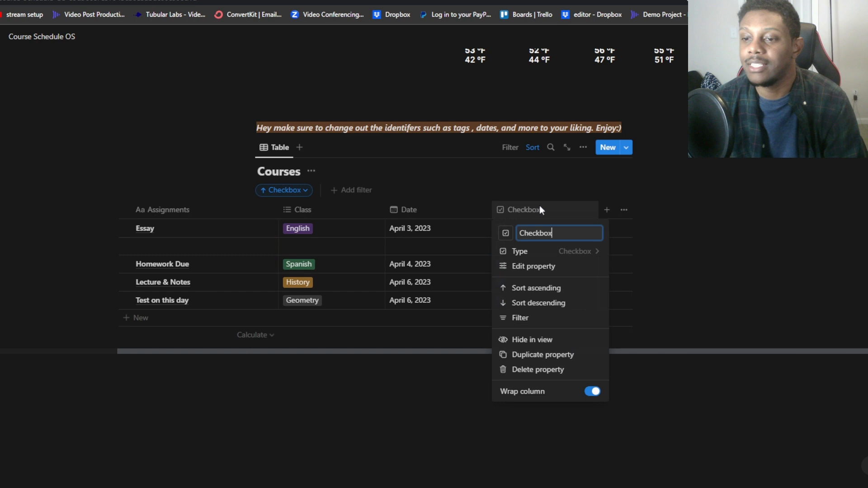
left_click(538, 266)
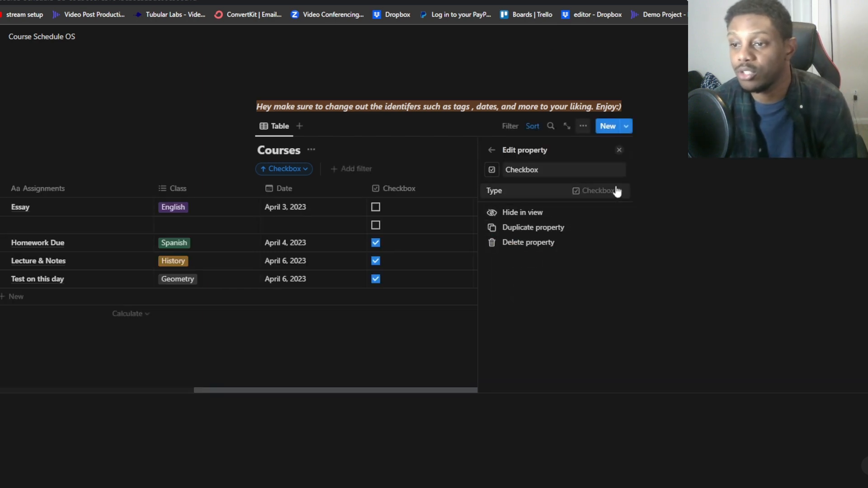
left_click(491, 151)
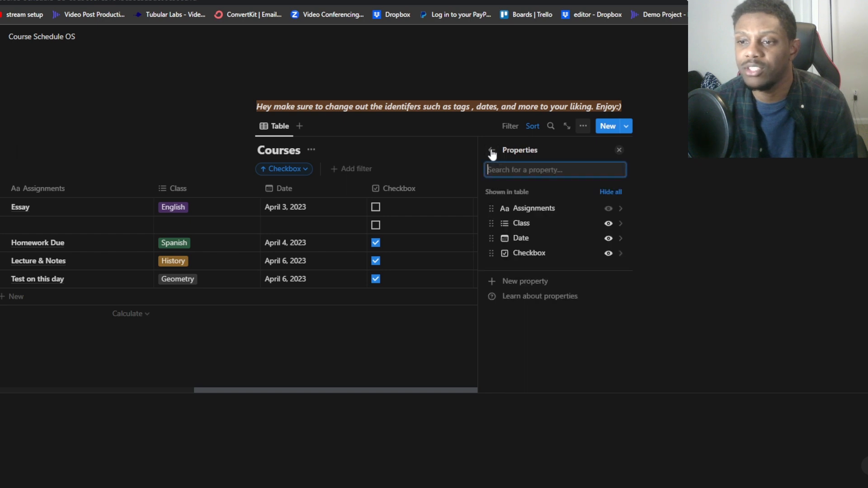
left_click(423, 340)
left_click(625, 189)
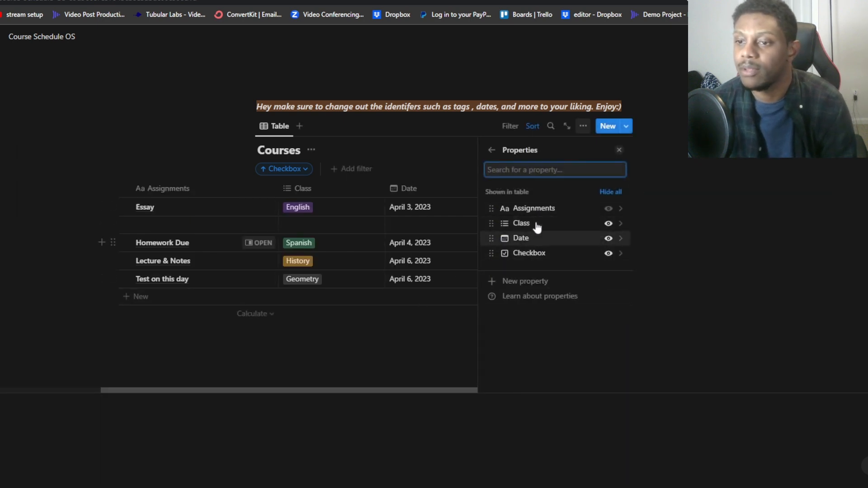
Hide the Date, Checkbox and Class properties in the table and show all hidden properties again
left_click(610, 240)
left_click(608, 238)
left_click(608, 224)
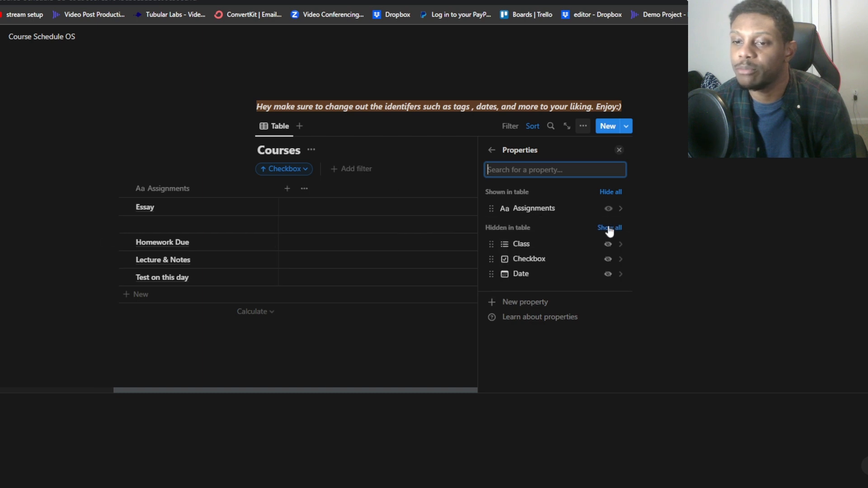
left_click(610, 227)
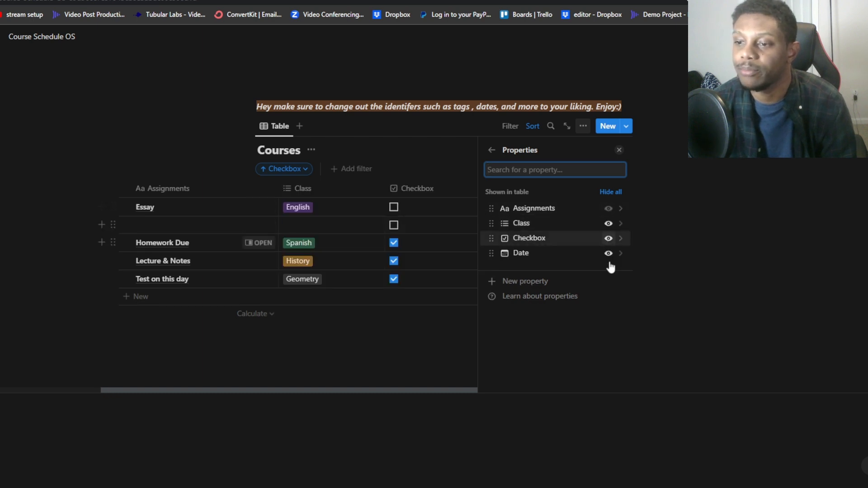
Try to hide the Assignments property in the Courses table
left_click(610, 208)
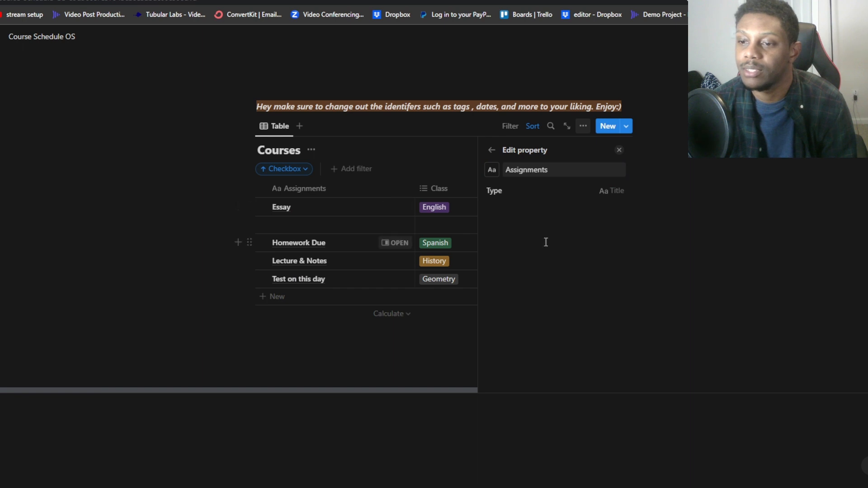
left_click(492, 150)
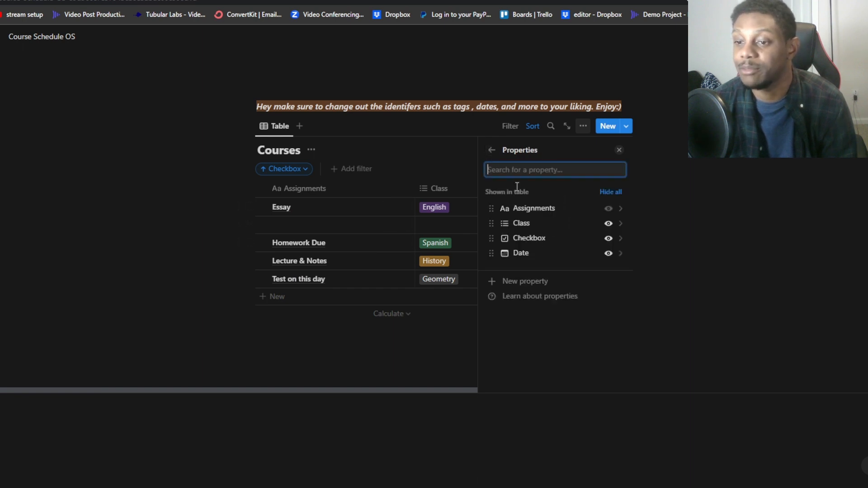
left_click(605, 210)
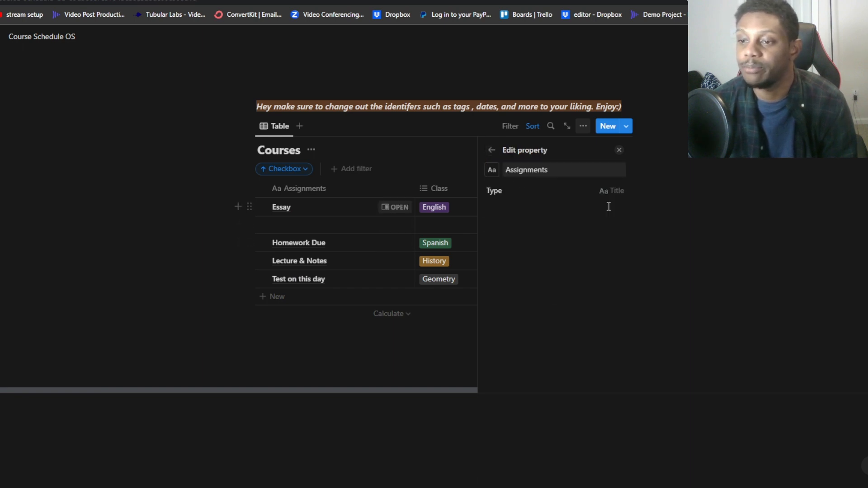
Hide the Class and Checkbox properties in the Courses table, keeping Assignments and Date shown, and close the property settings
left_click(492, 150)
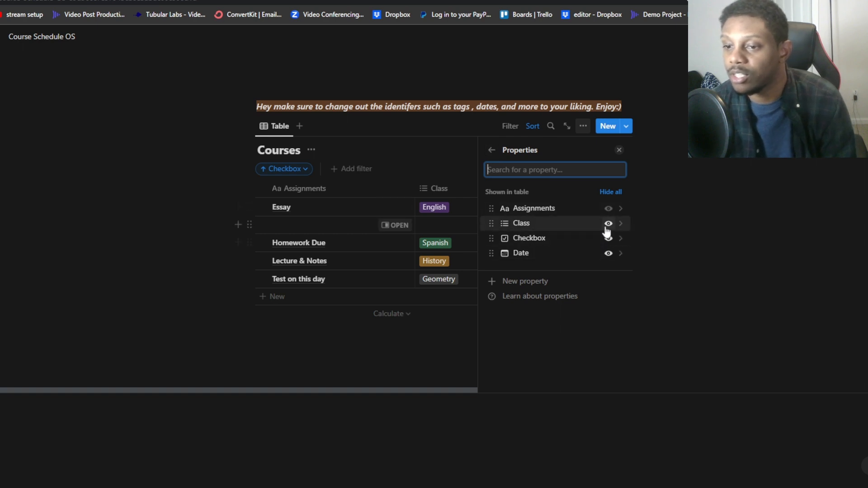
left_click(608, 224)
left_click(608, 223)
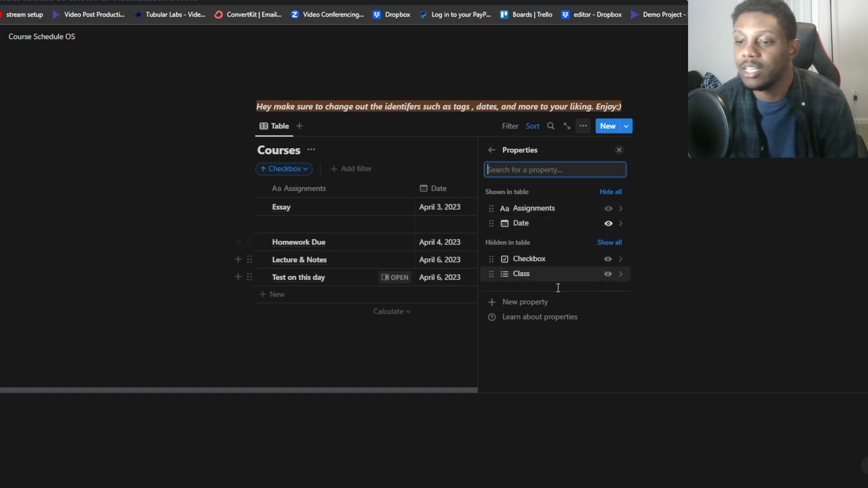
left_click(436, 343)
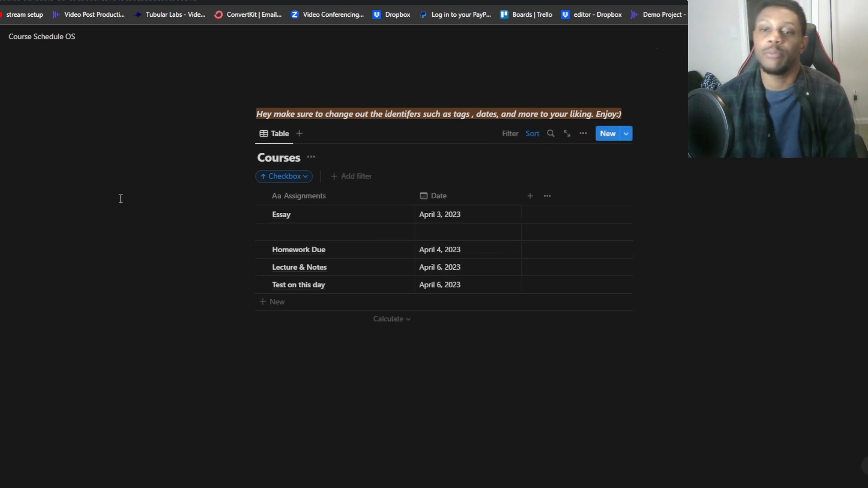
Look over the Course Schedule OS page from the cover and weather widget down to the Courses table
scroll(432, 157, "up", 7)
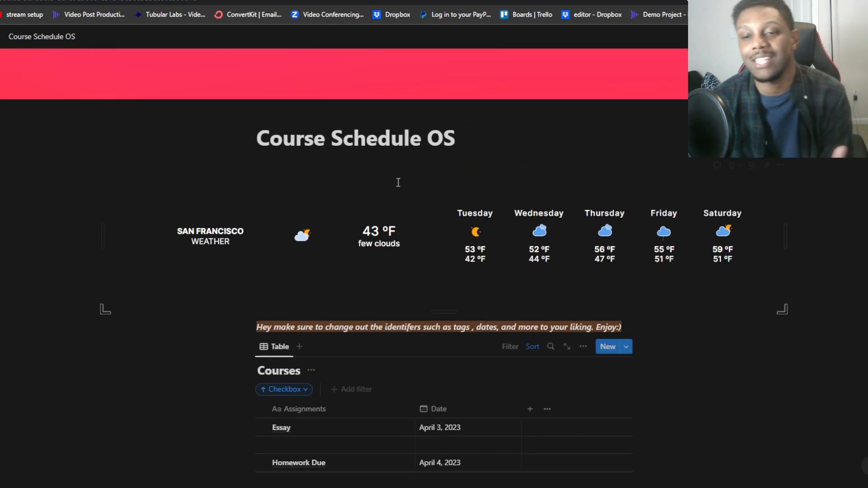
scroll(388, 281, "down", 6)
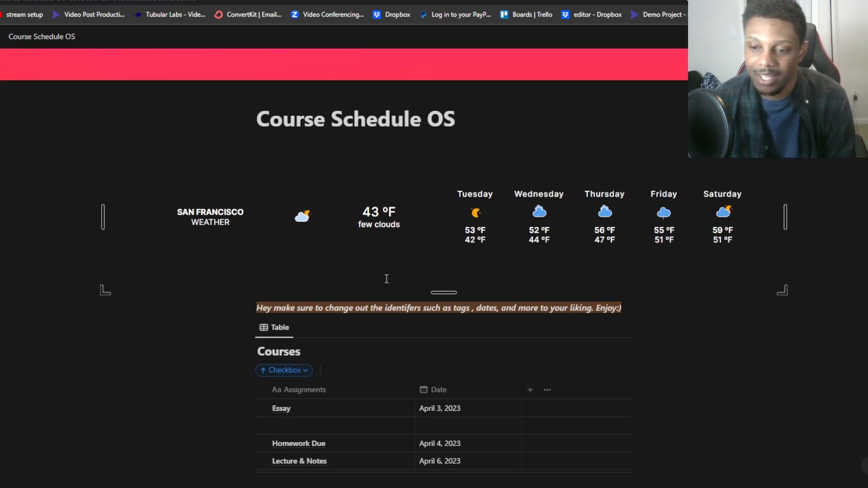
left_click(278, 345)
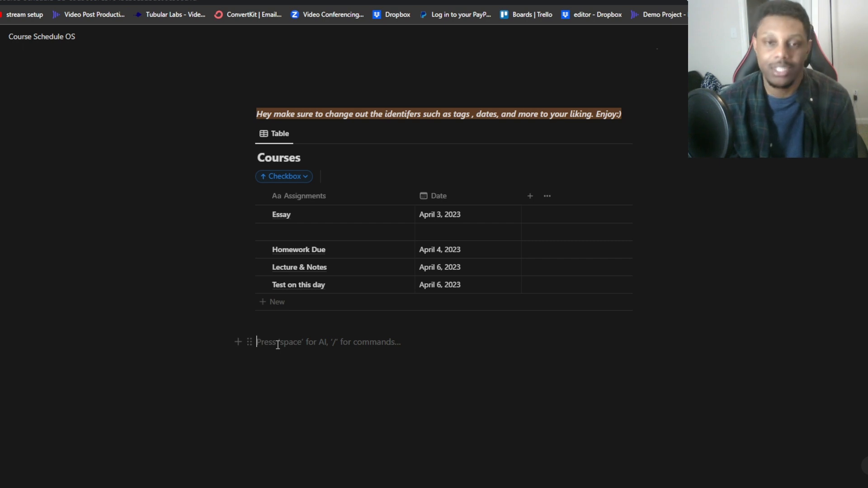
scroll(318, 284, "up", 6)
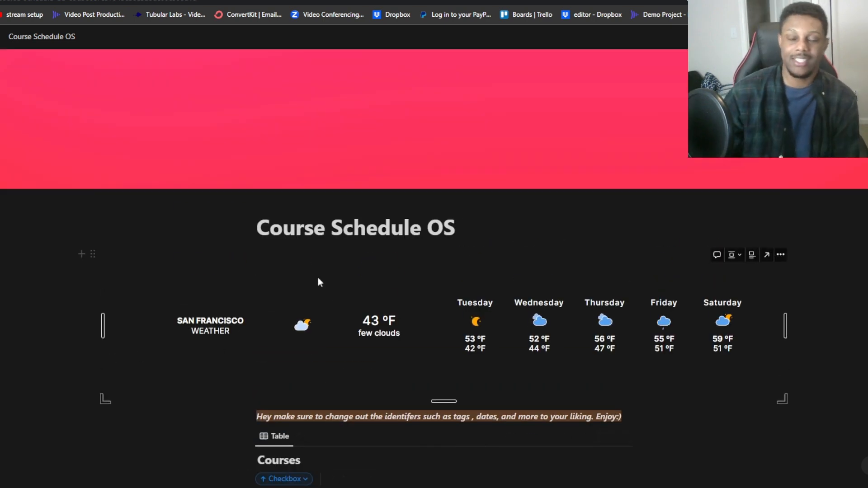
scroll(409, 292, "down", 1)
scroll(408, 291, "down", 4)
scroll(393, 366, "up", 1)
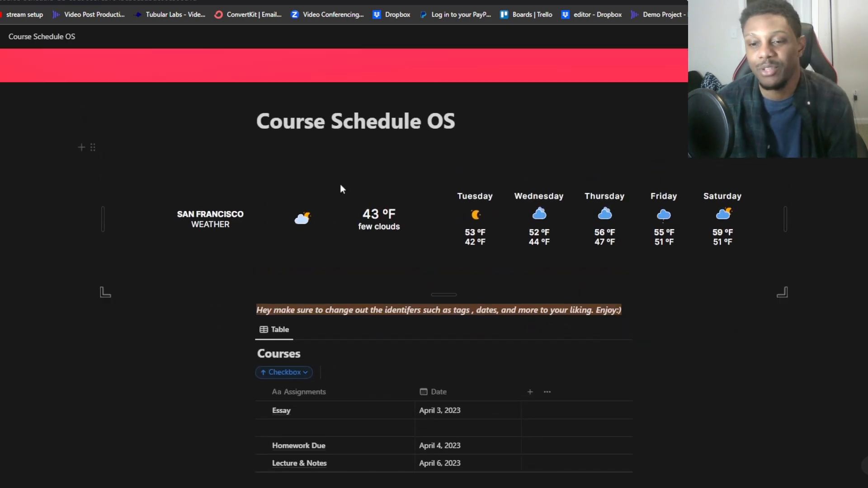
scroll(341, 190, "up", 3)
scroll(342, 195, "down", 5)
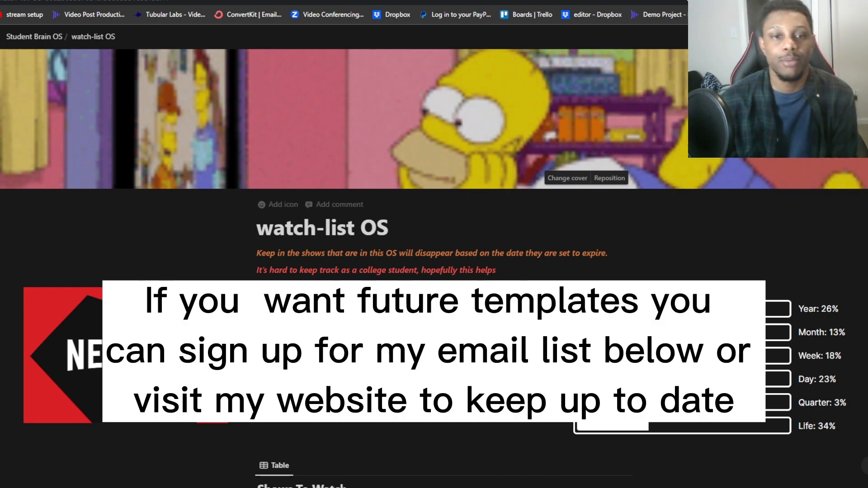
Go from the watch-list OS page to its parent page, Student Brain OS
left_click(35, 37)
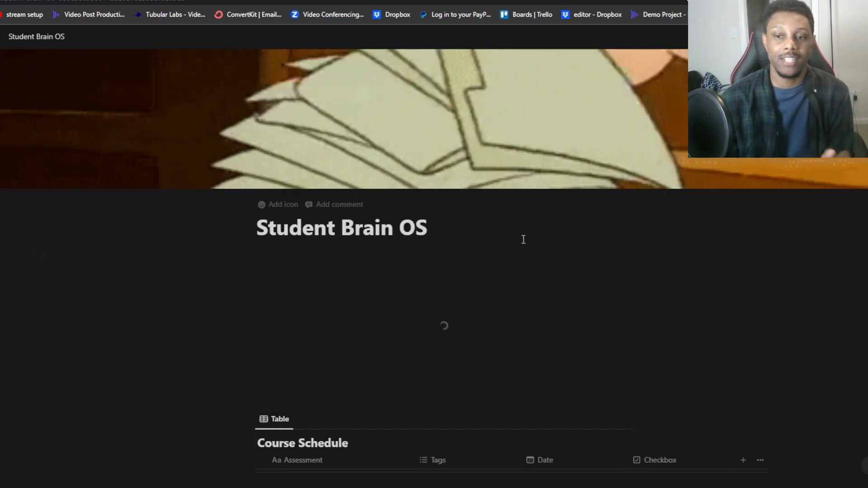